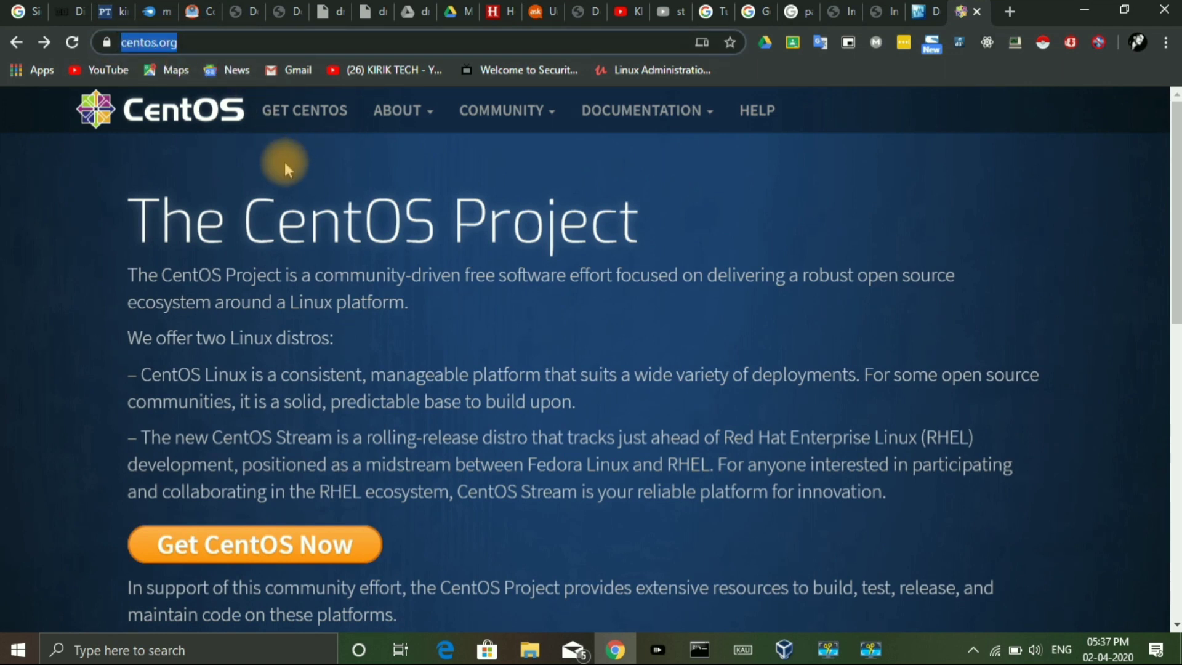
# Reach the CentOS Linux DVD ISO mirror list and download from the first nearby mirror
pyautogui.click(449, 377)
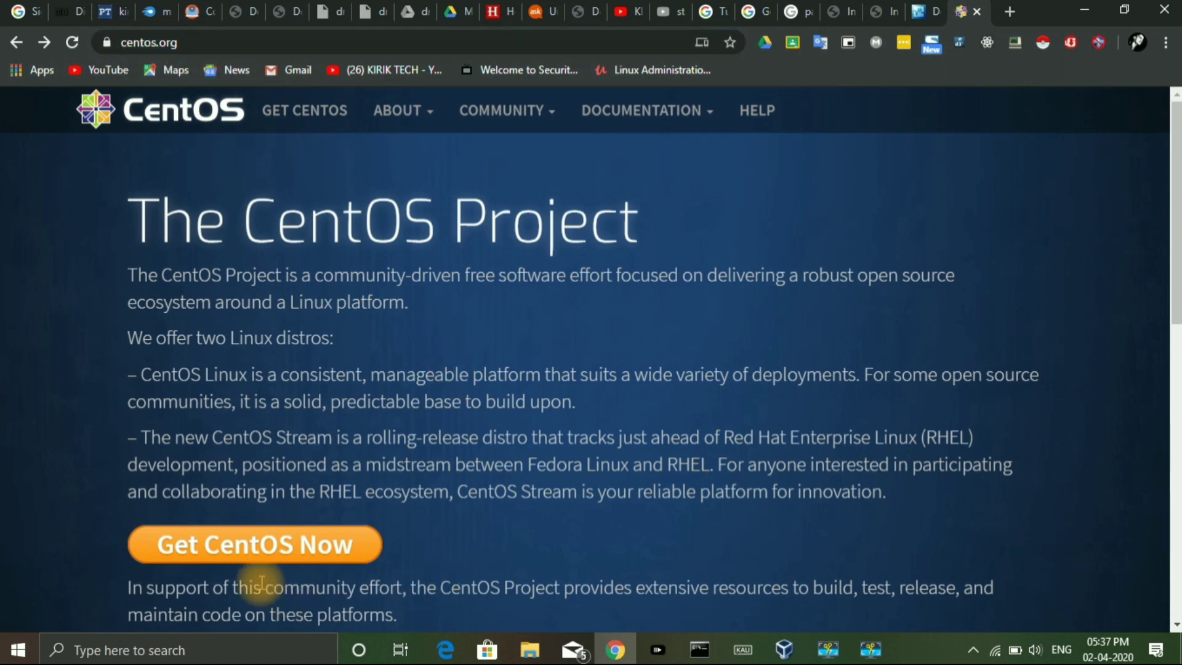
pyautogui.click(323, 557)
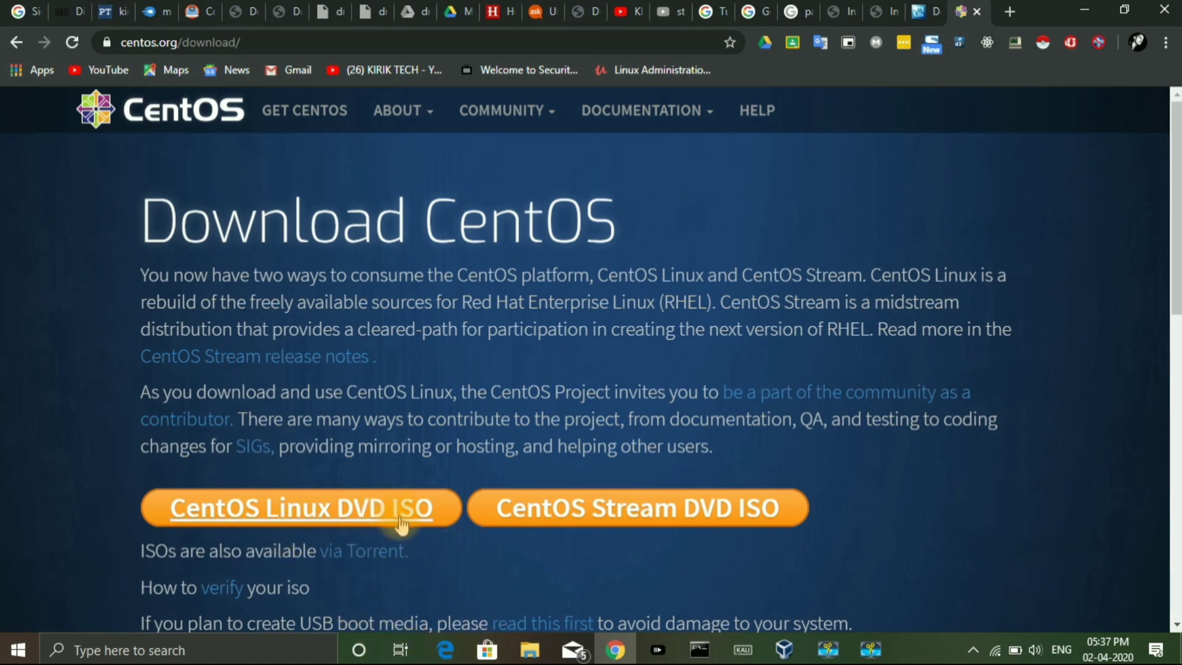
pyautogui.click(280, 525)
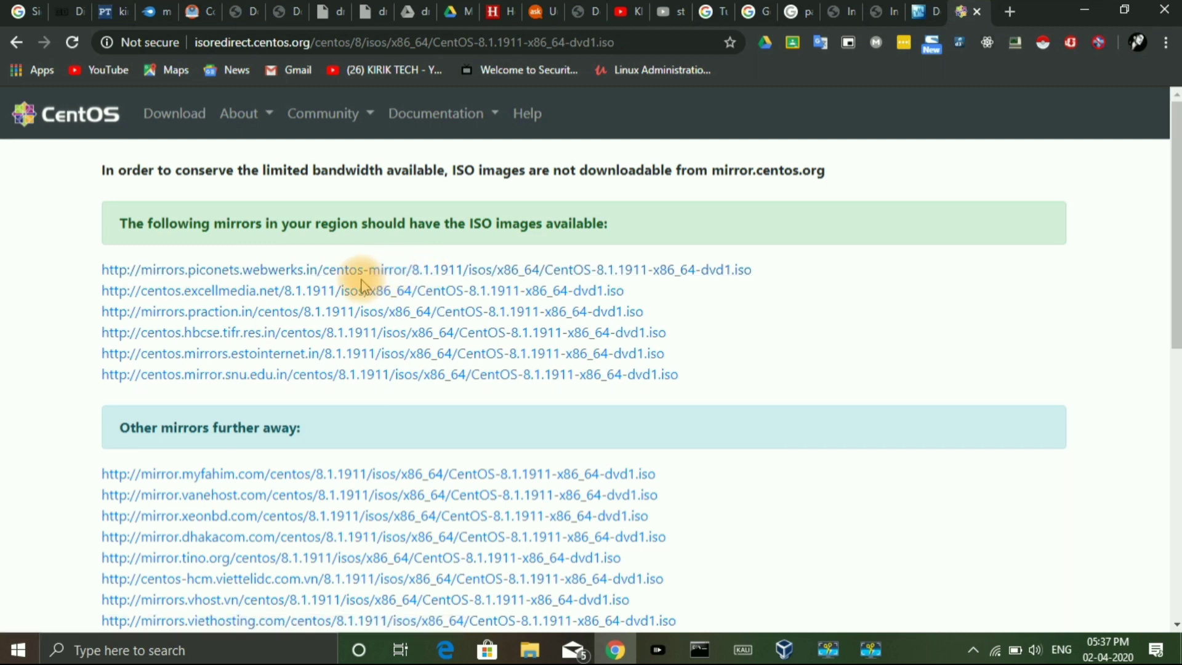
pyautogui.click(538, 275)
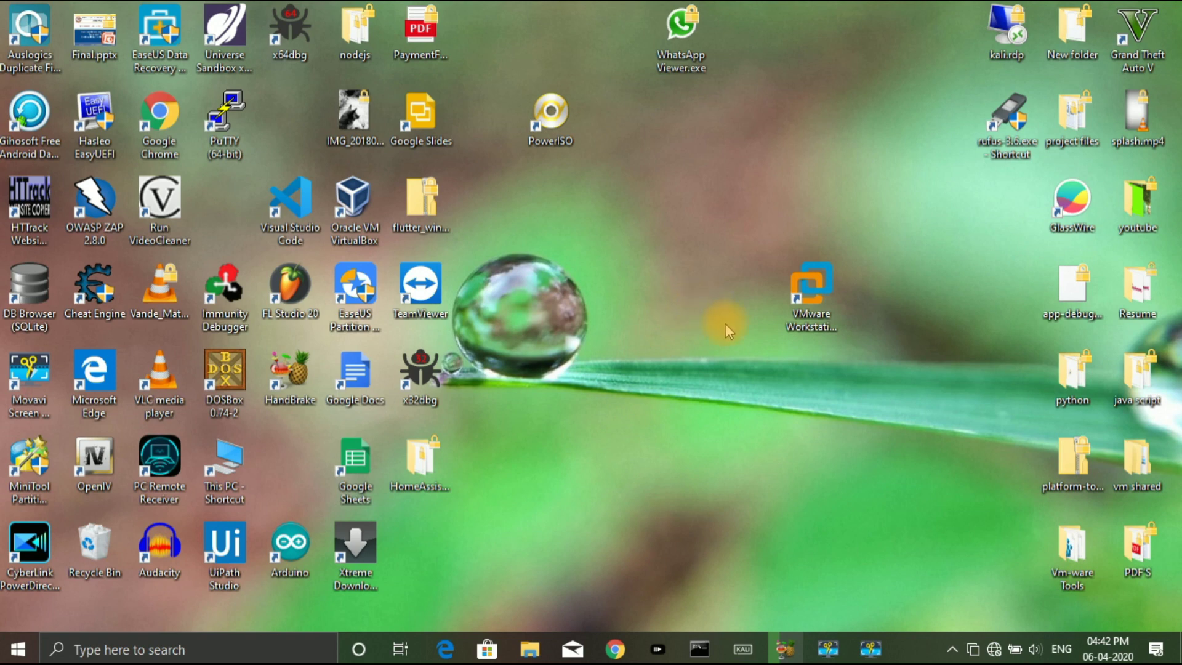
# Launch VMware Workstation Pro and start a Typical new virtual machine
pyautogui.click(802, 310)
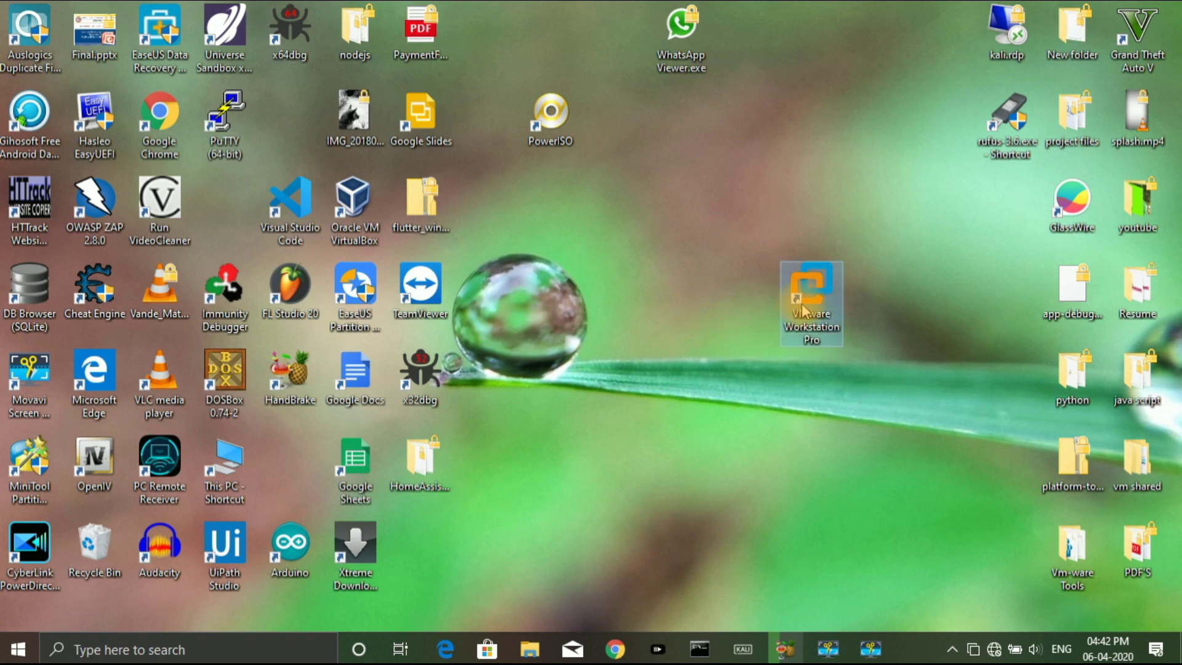
pyautogui.doubleClick(802, 309)
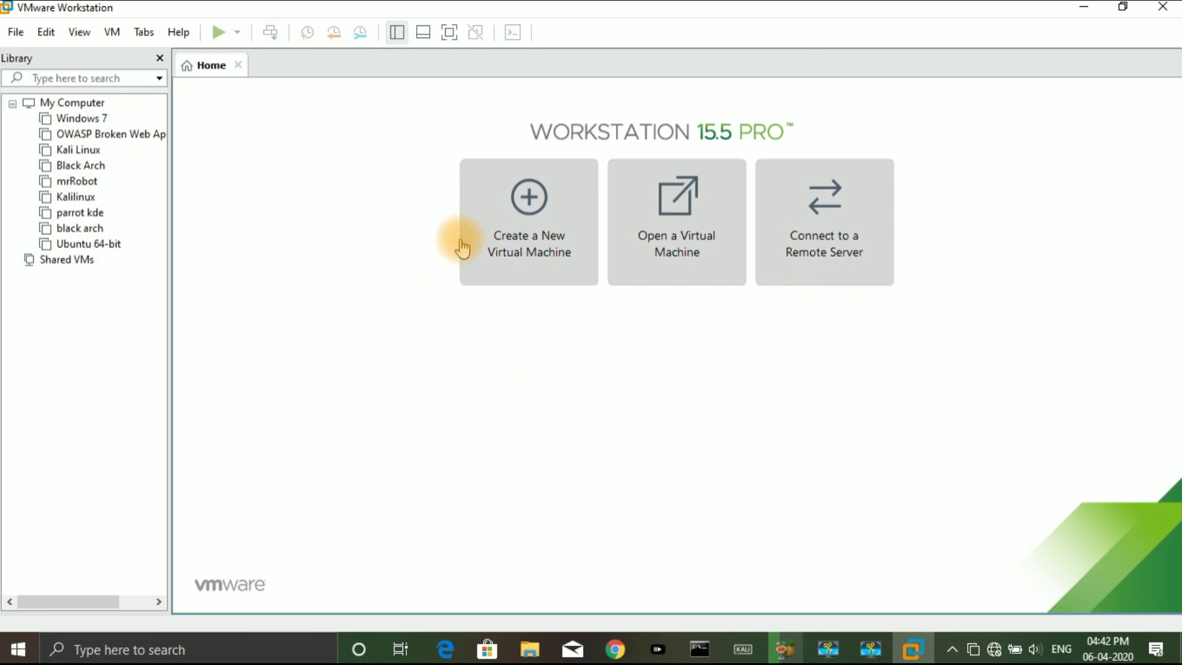
pyautogui.click(520, 243)
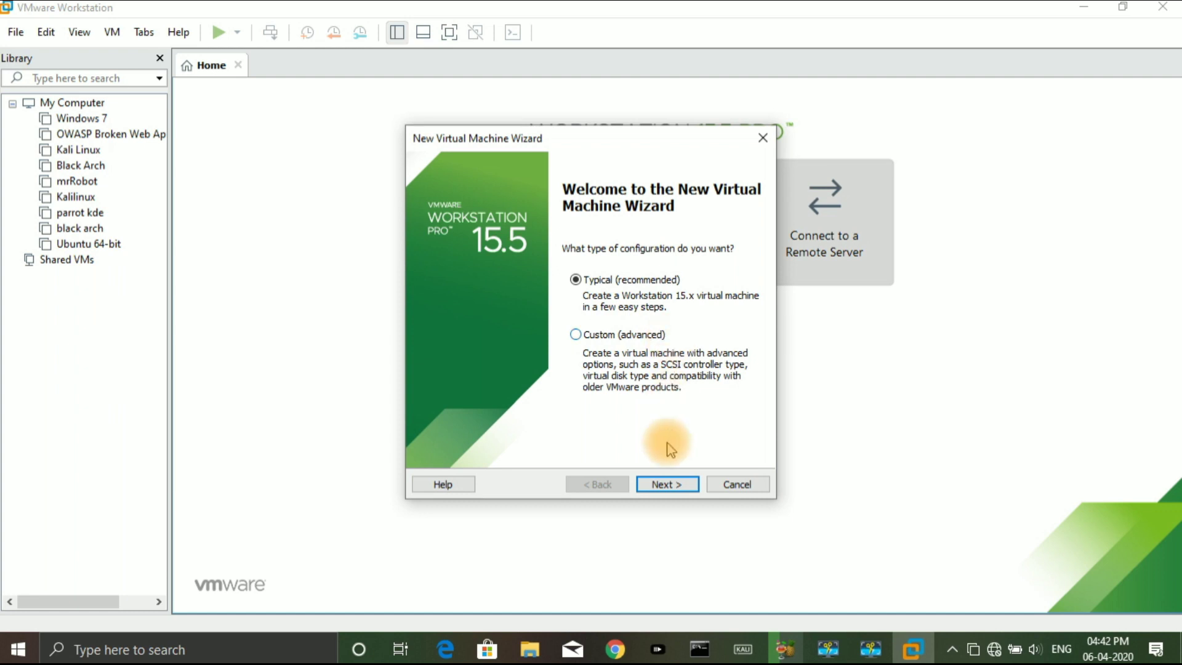
pyautogui.click(666, 485)
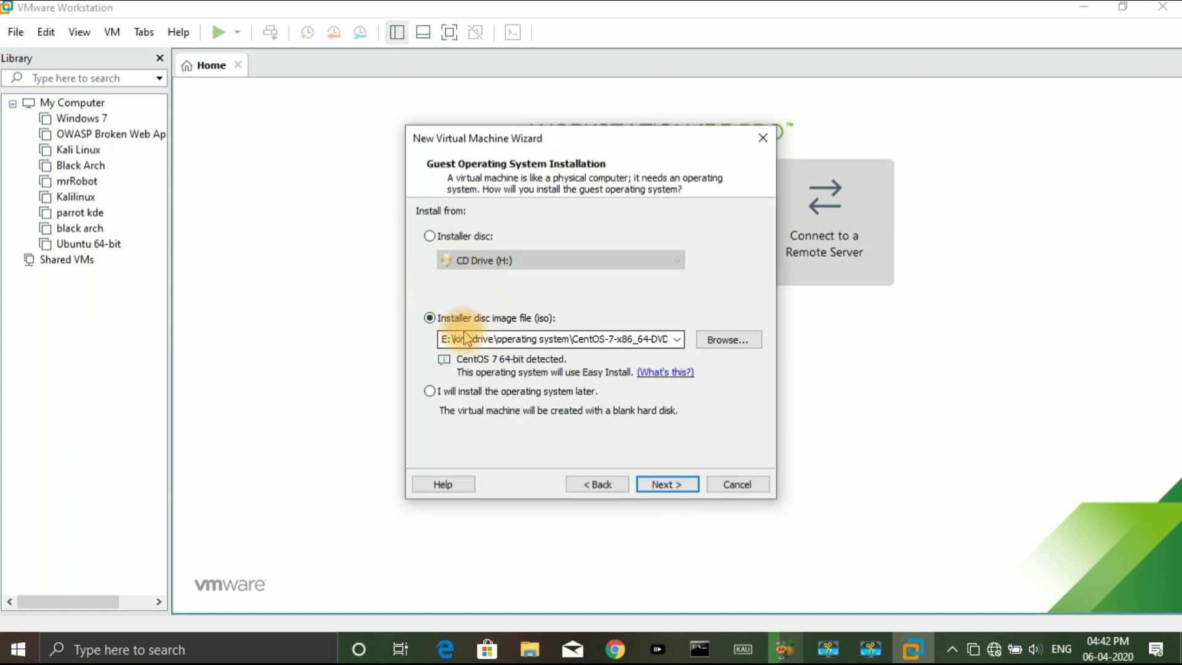
# Use CentOS-7-x86_64-DVD-1810.iso as the installer disc image and continue to Easy Install
pyautogui.click(731, 339)
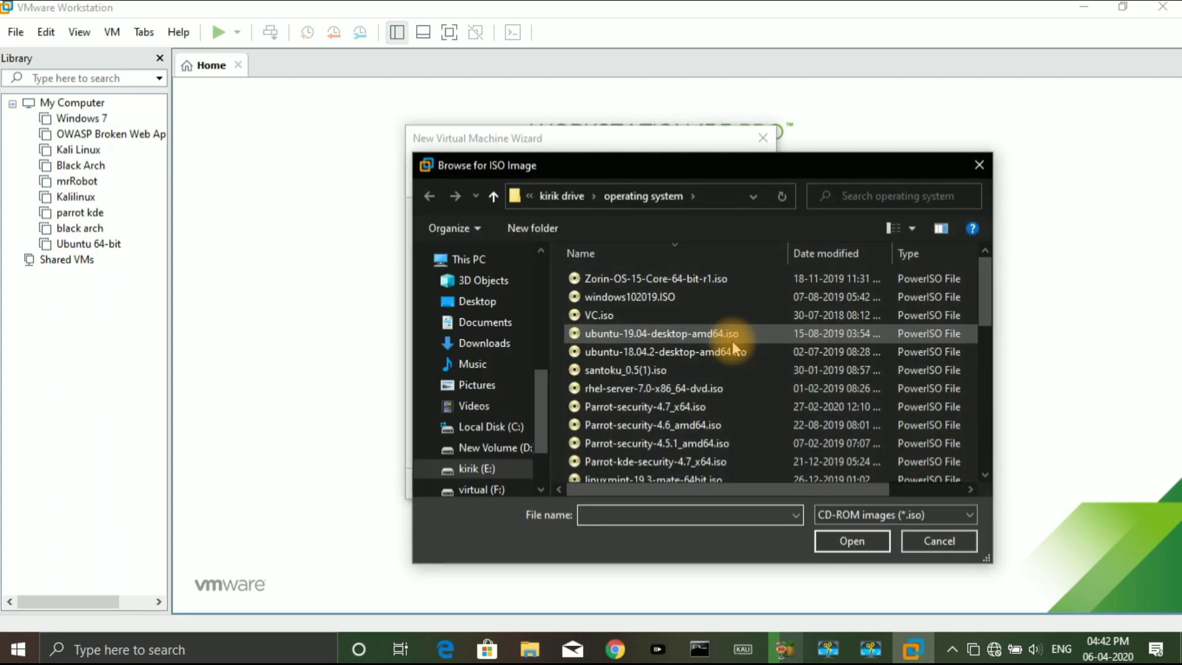
pyautogui.scroll(-5, 718, 421)
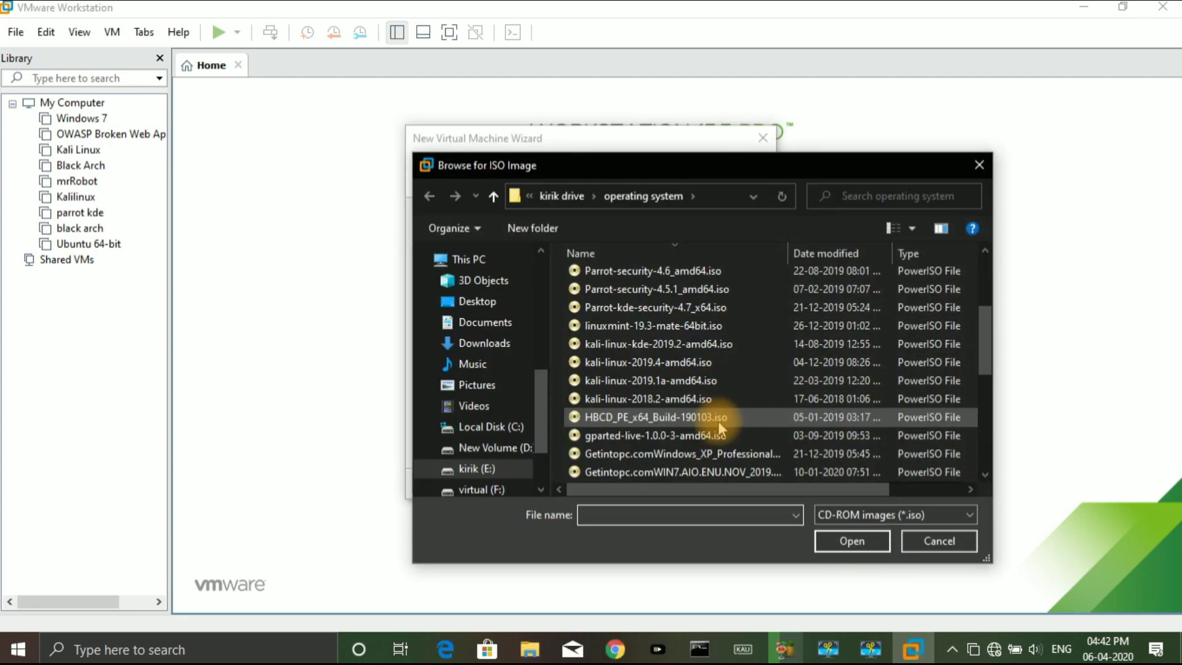
pyautogui.scroll(-1, 718, 419)
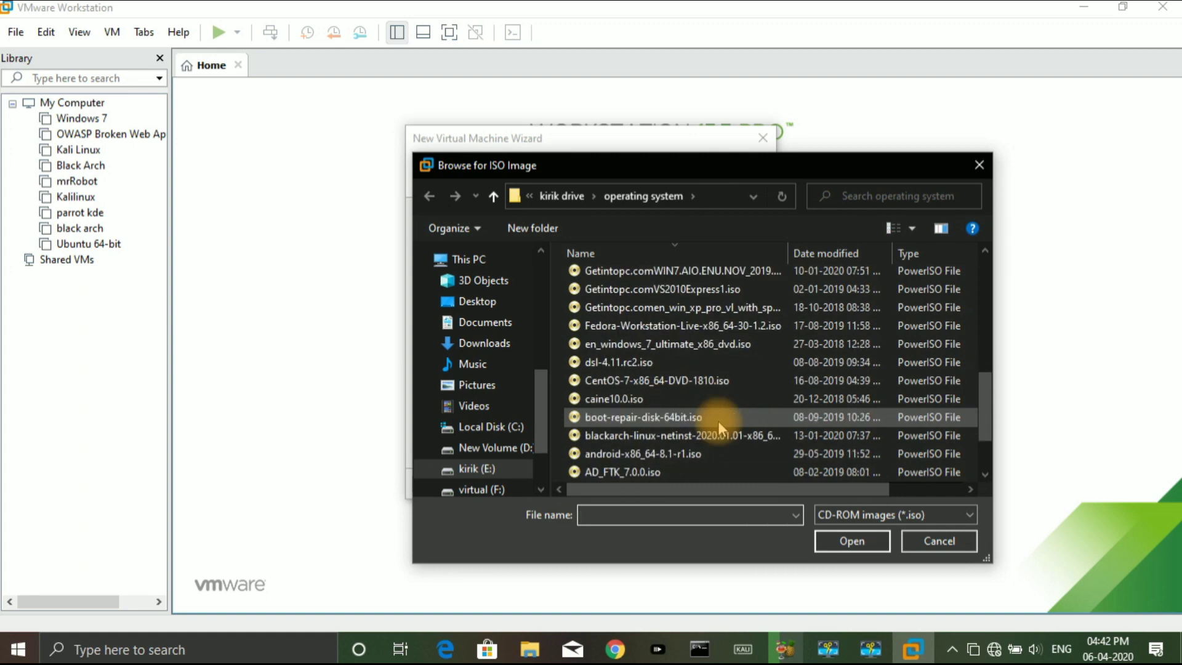
pyautogui.click(716, 382)
pyautogui.click(845, 542)
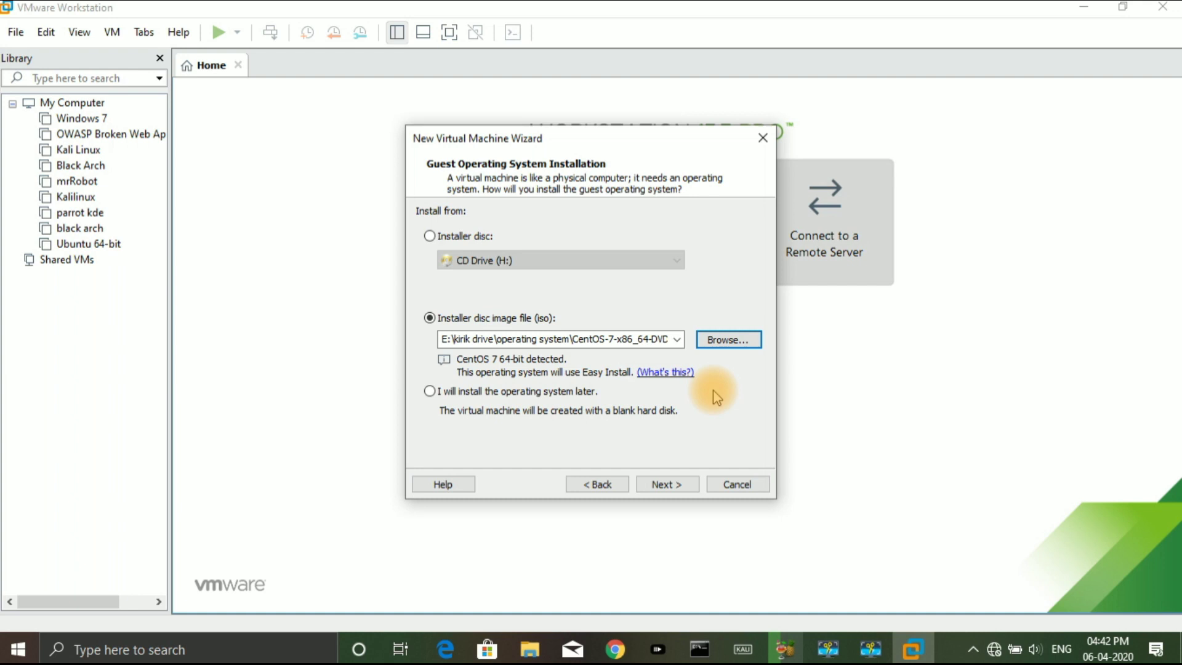
pyautogui.click(667, 483)
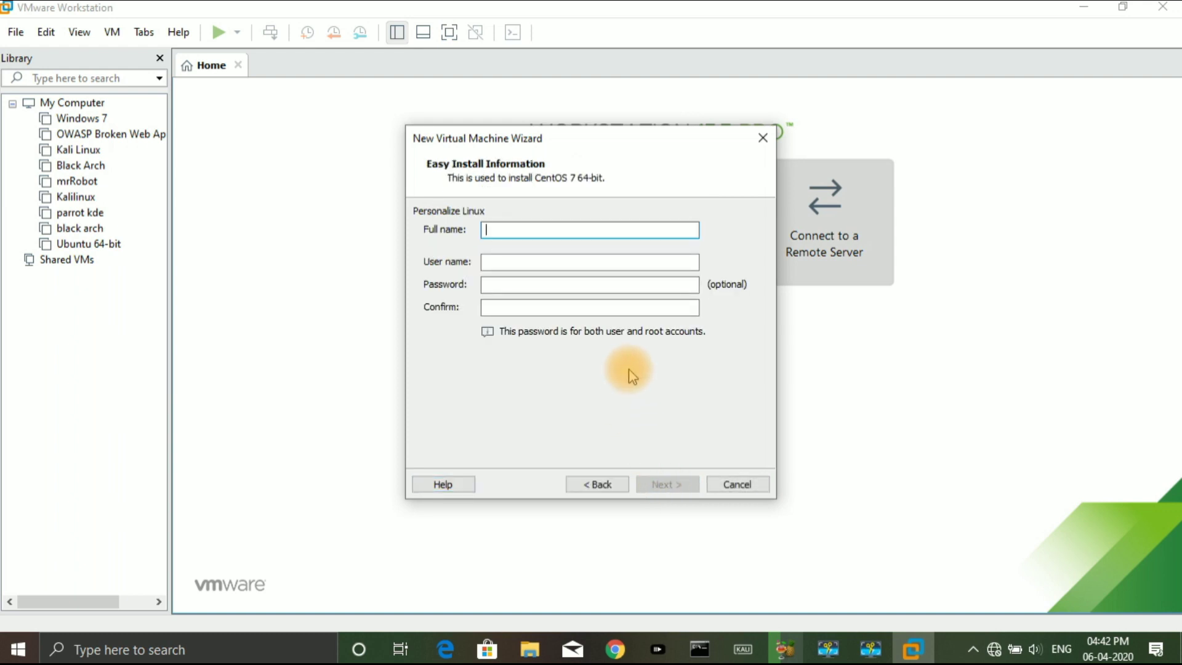
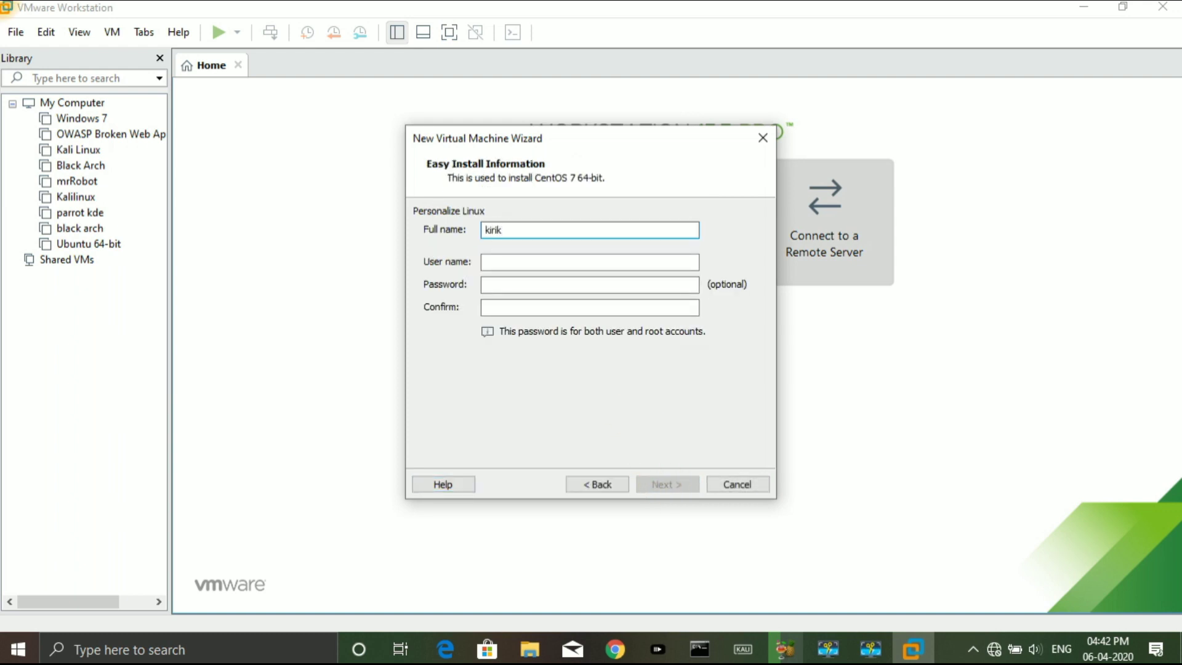
# Enter the user's full name and account password in the Easy Install fields
pyautogui.press('Tab')
pyautogui.press('Tab')
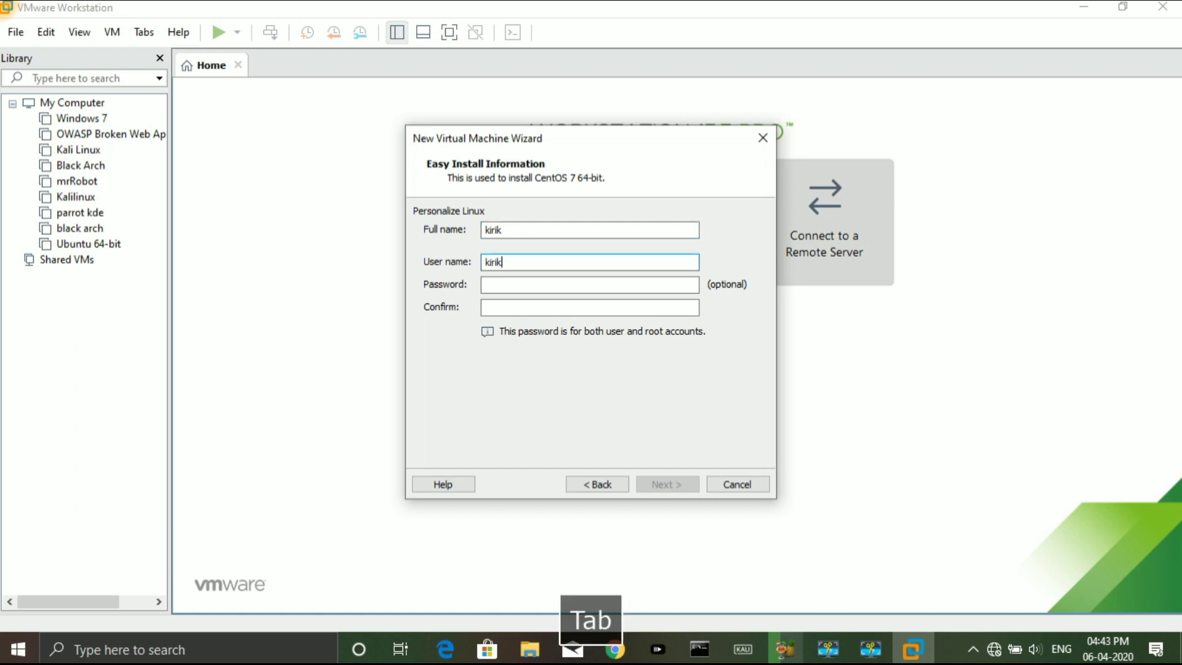
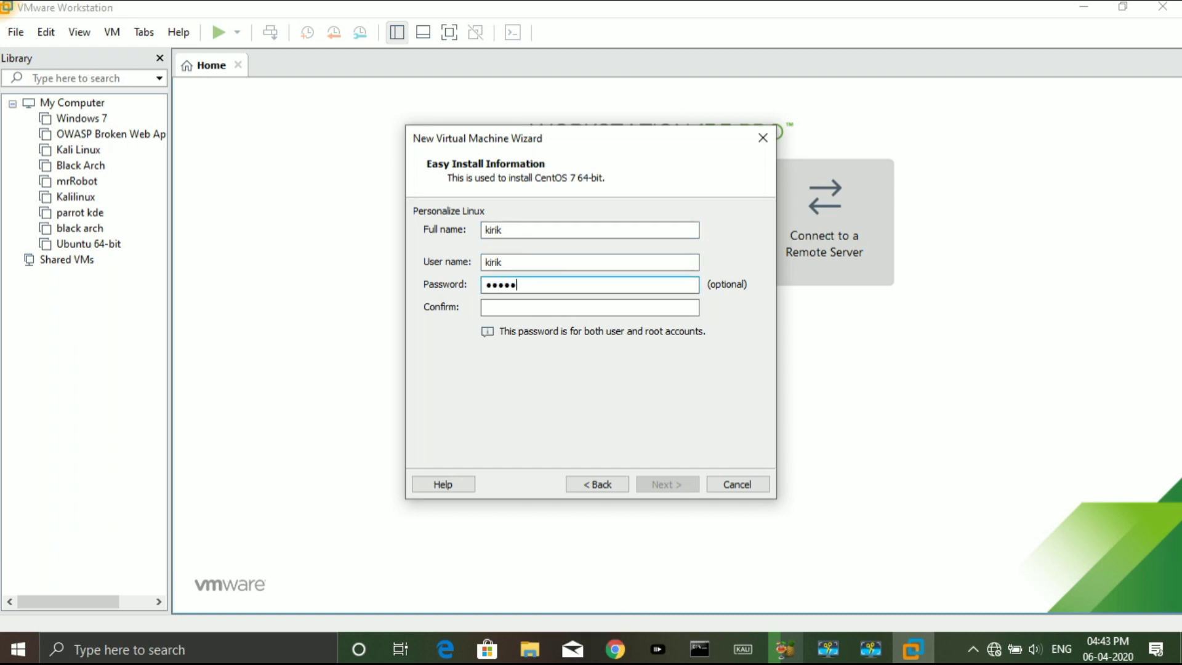
pyautogui.press('Tab')
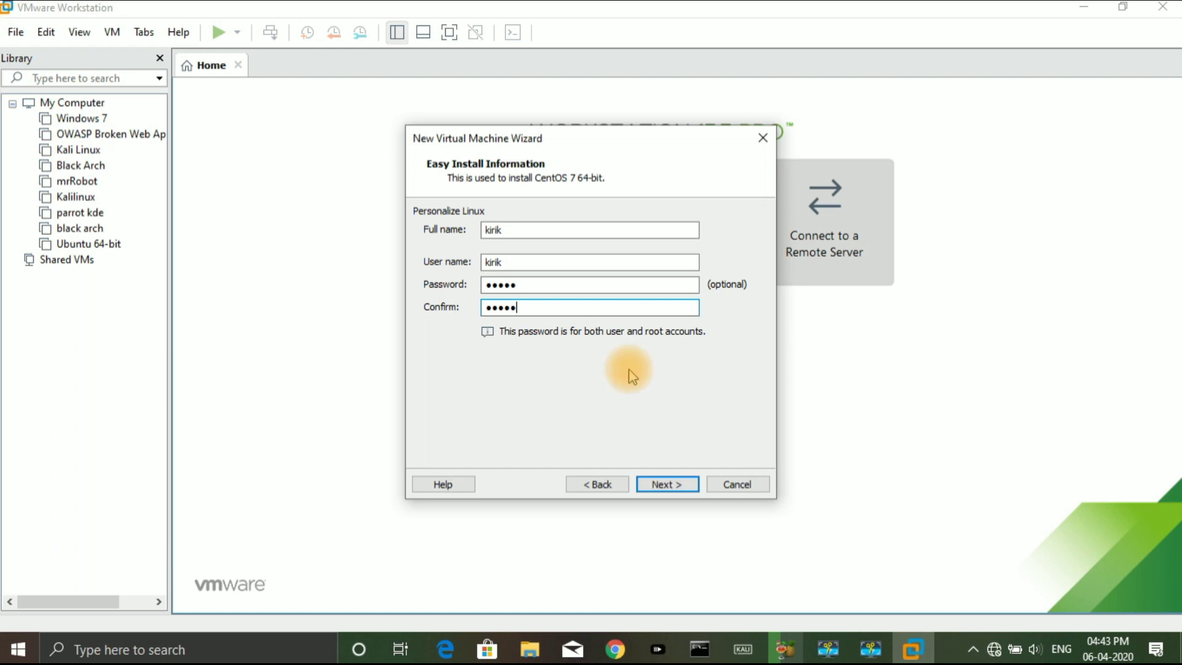
pyautogui.click(658, 483)
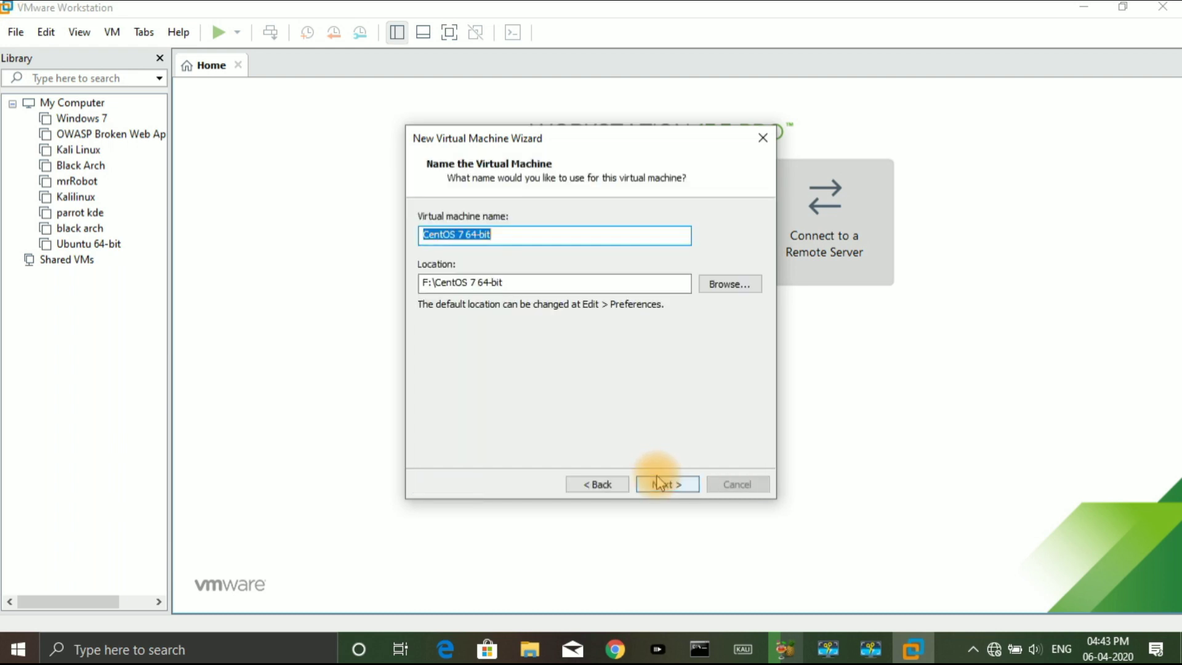
# Rename the virtual machine to CentOS
pyautogui.click(508, 234)
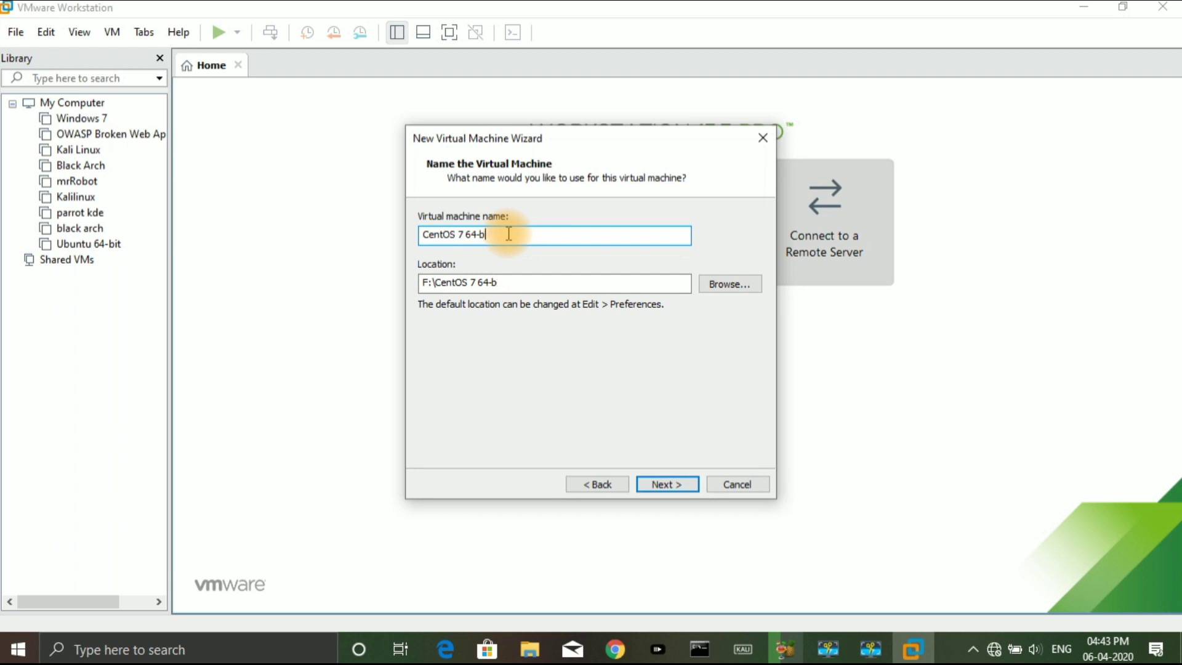
pyautogui.press('BackSpace')
pyautogui.press('BackSpace')
pyautogui.press('BackSpace')
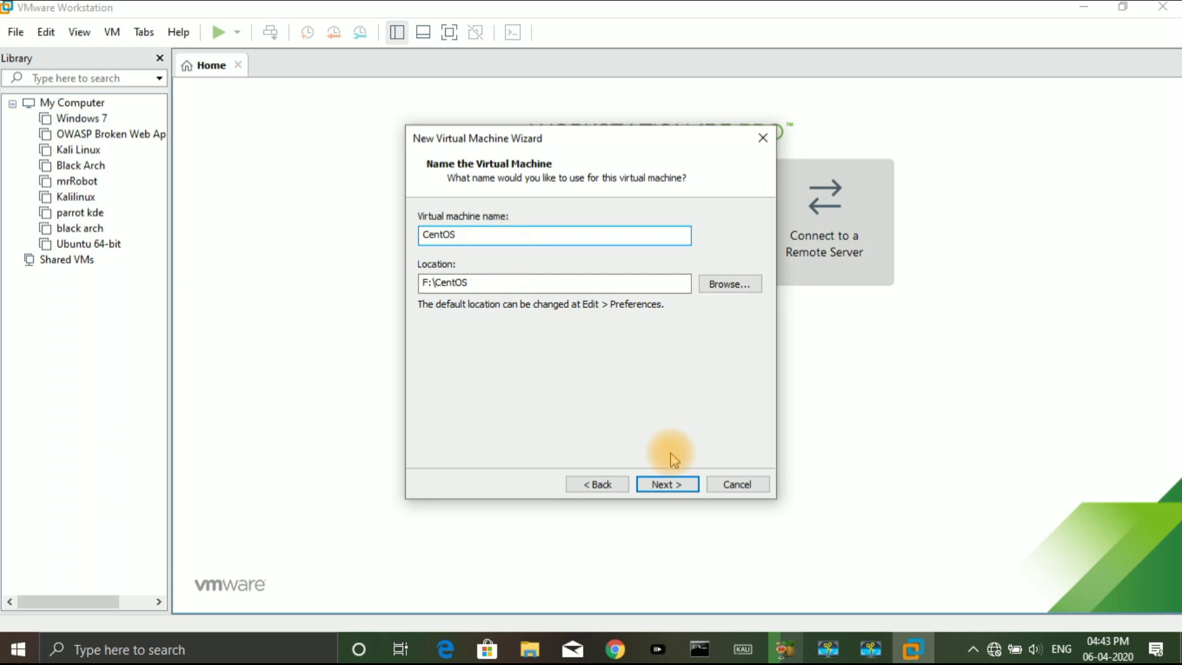
pyautogui.click(667, 485)
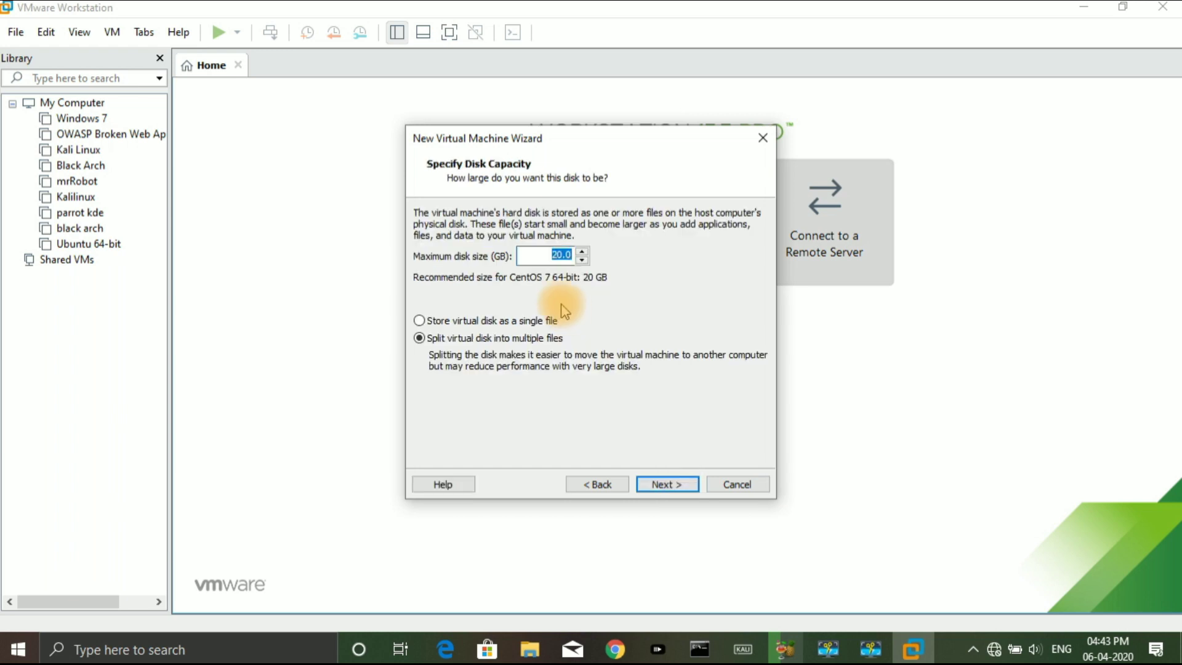
# Keep the 20 GB disk size and store the virtual disk as a single file
pyautogui.click(563, 255)
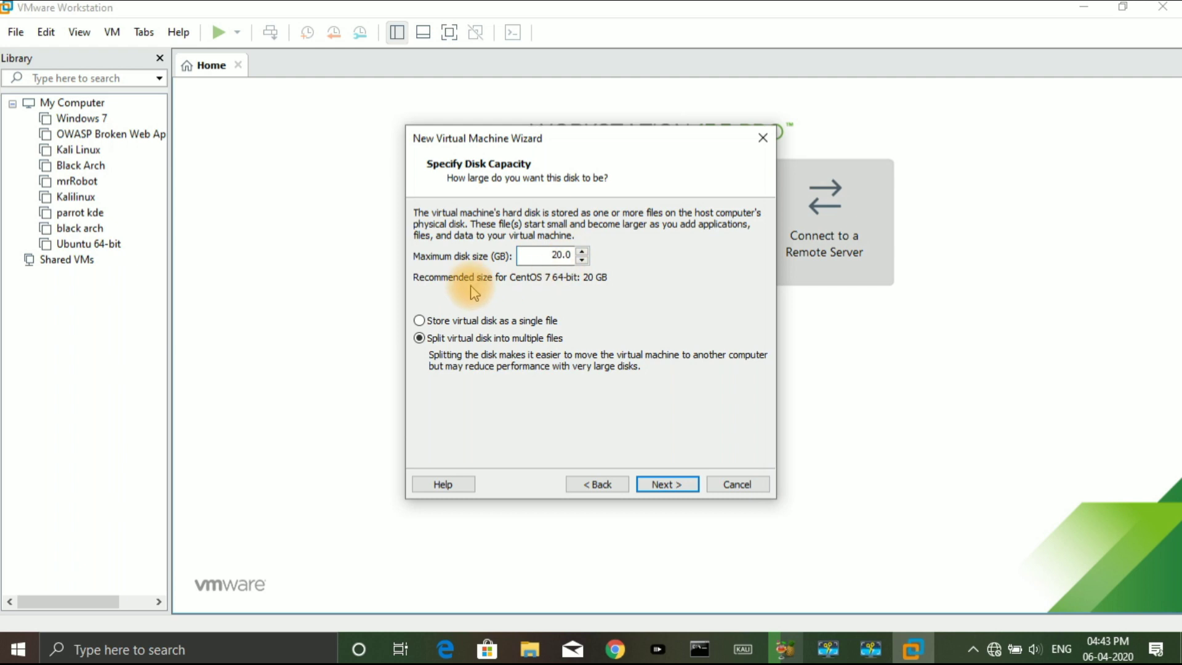
pyautogui.click(465, 325)
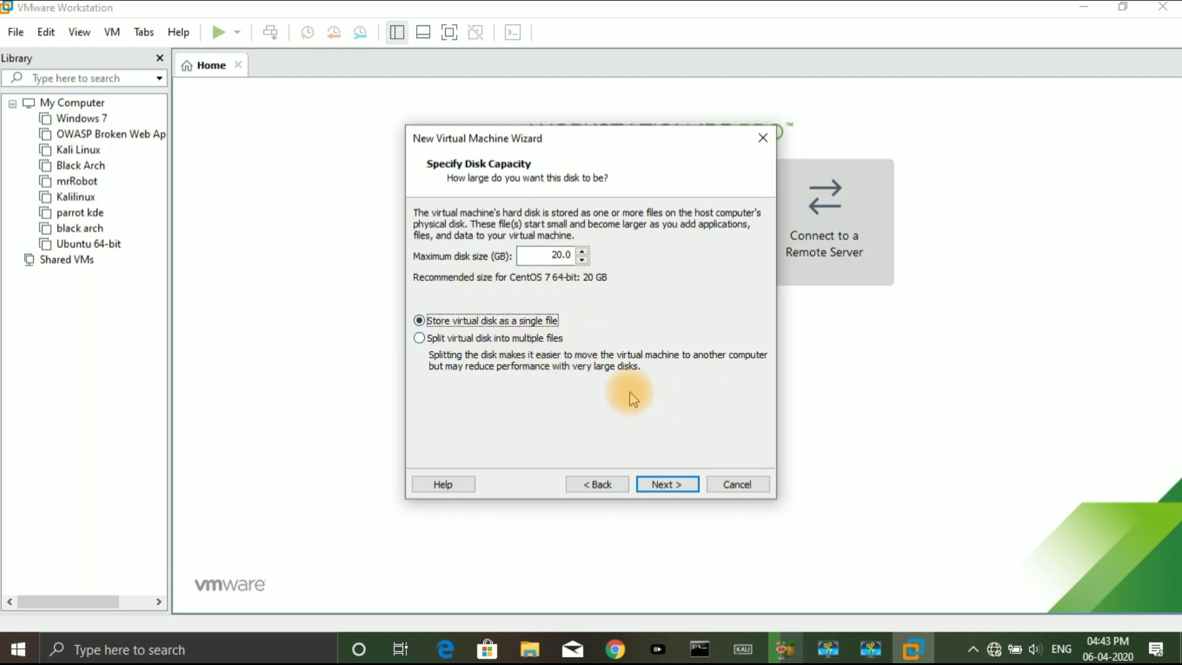
pyautogui.click(672, 483)
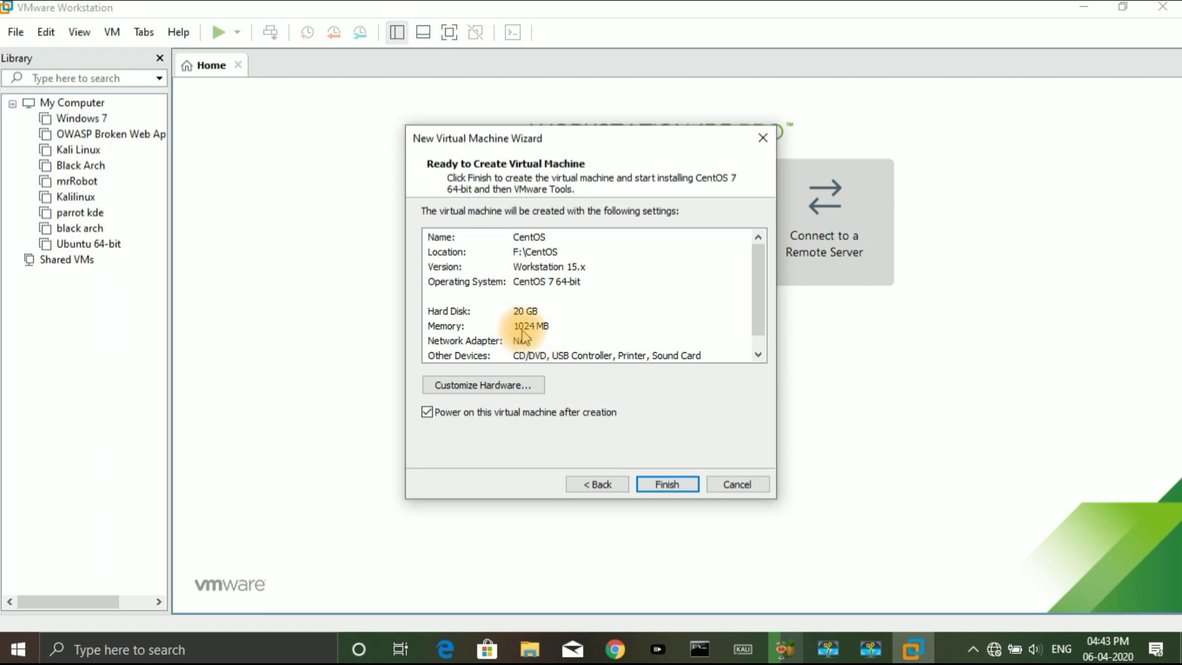
# Raise VM memory to 2 GB, keep one processor, and finish creating the CentOS VM
pyautogui.click(491, 385)
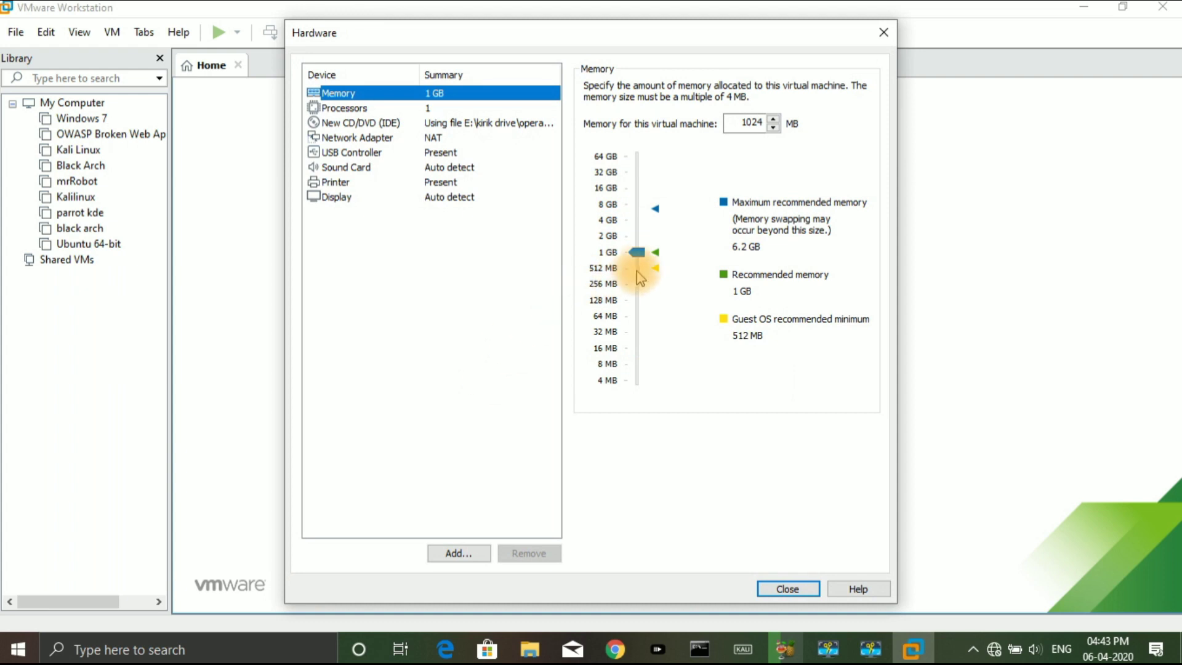
pyautogui.moveTo(637, 253); pyautogui.dragTo(637, 236)
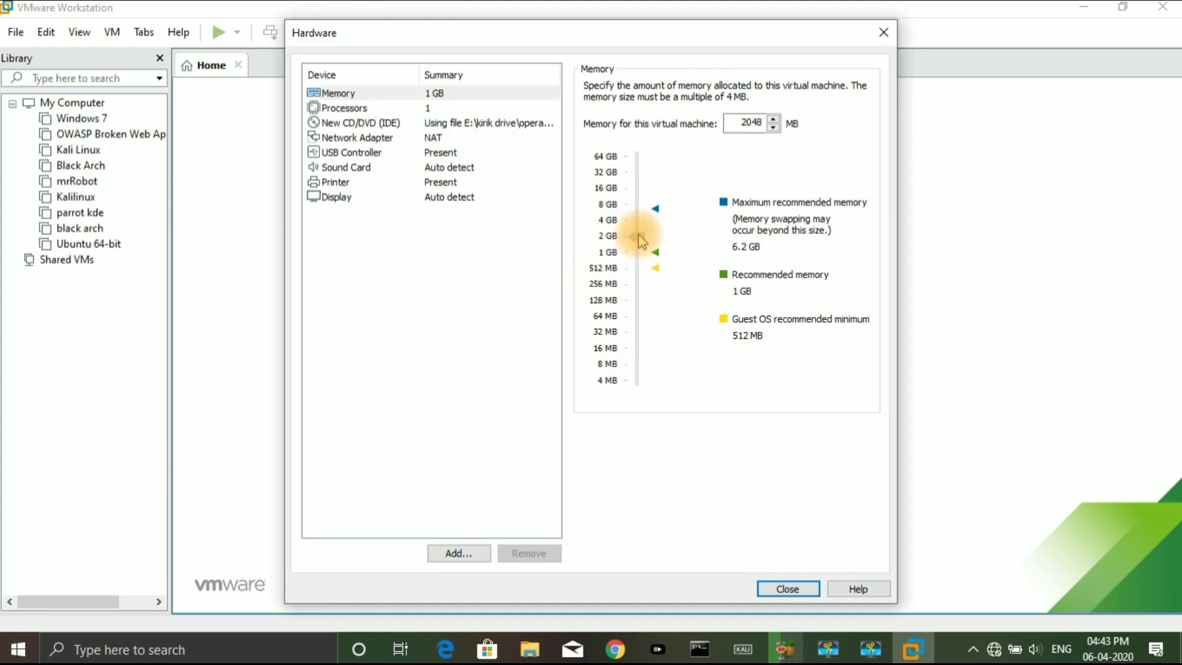
pyautogui.click(337, 109)
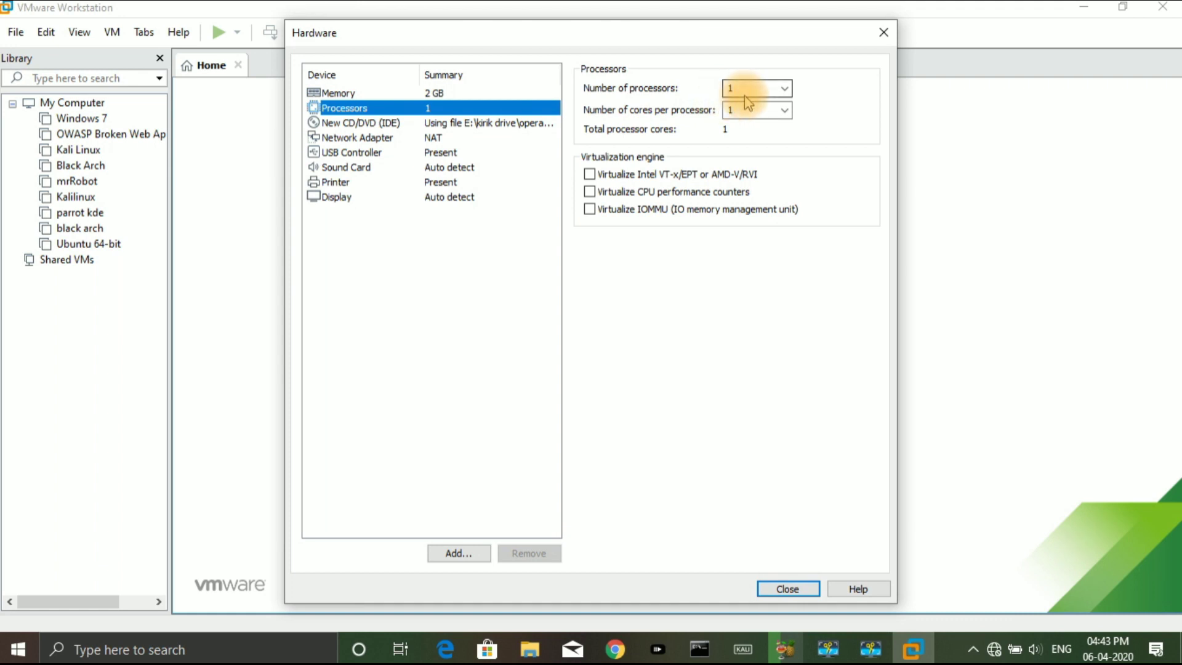
pyautogui.click(784, 88)
pyautogui.click(786, 89)
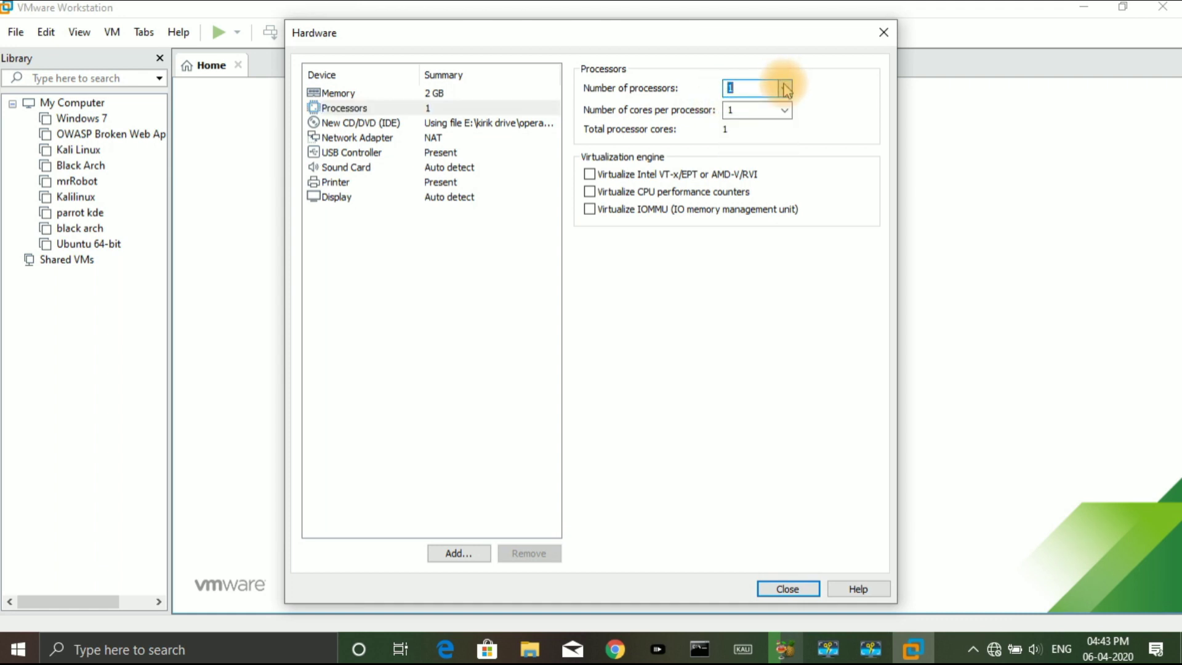
pyautogui.click(781, 589)
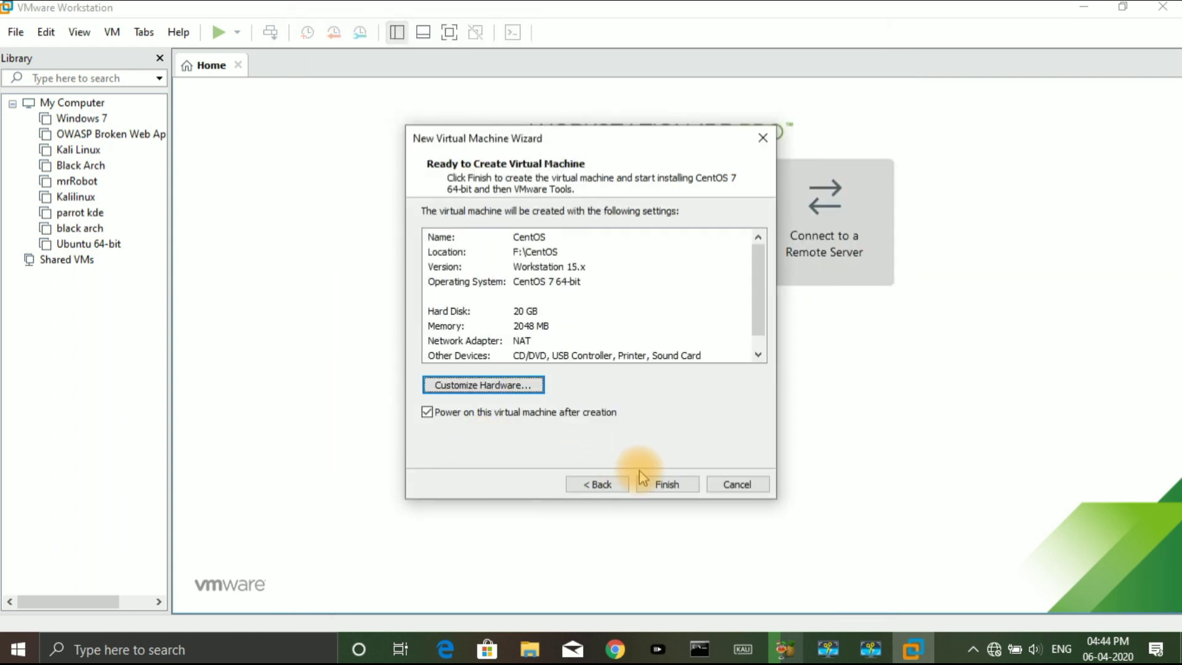
pyautogui.click(668, 487)
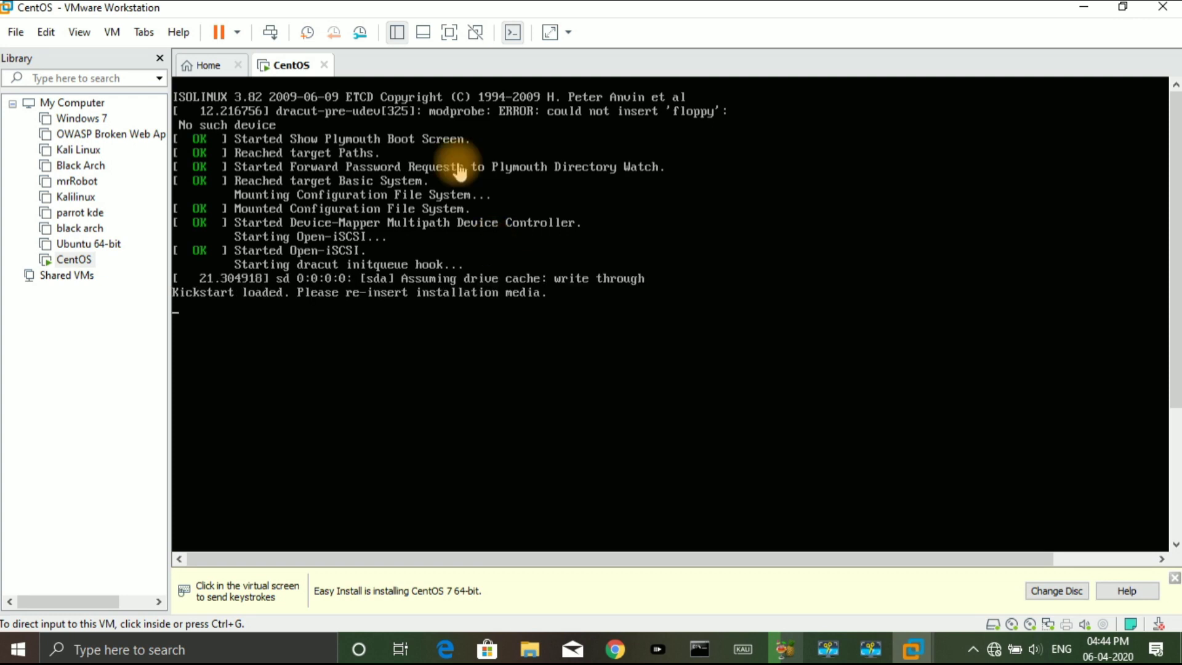
# Go full screen and set the installer timezone to India, Asia/Kolkata
pyautogui.click(449, 33)
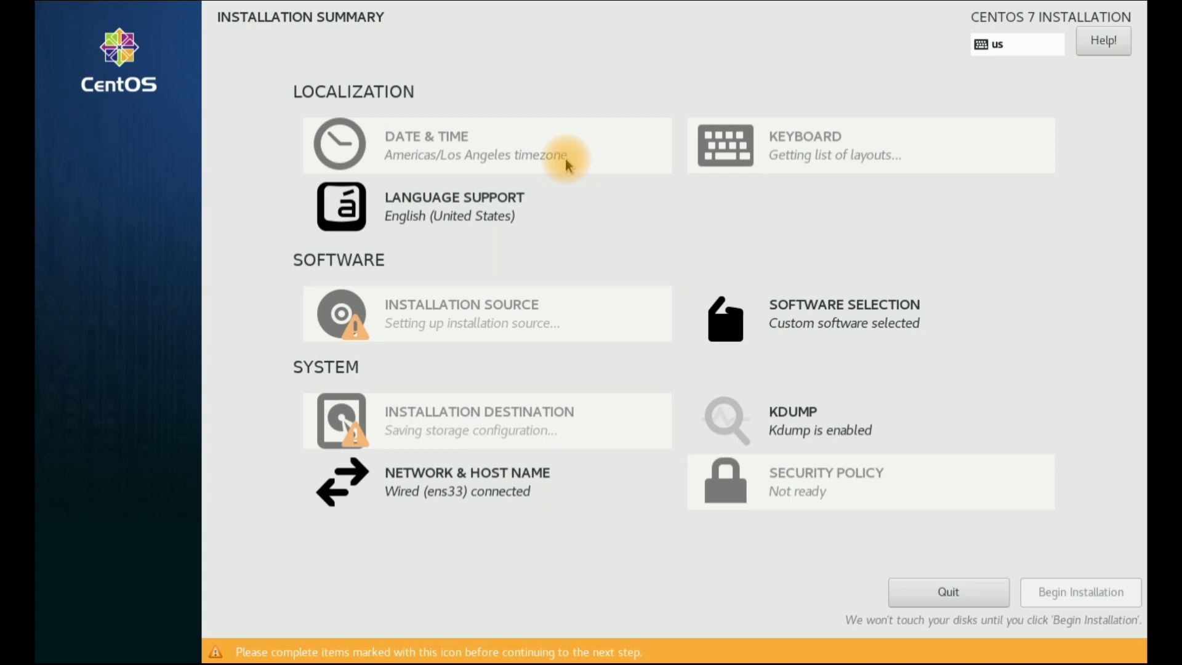
pyautogui.click(493, 147)
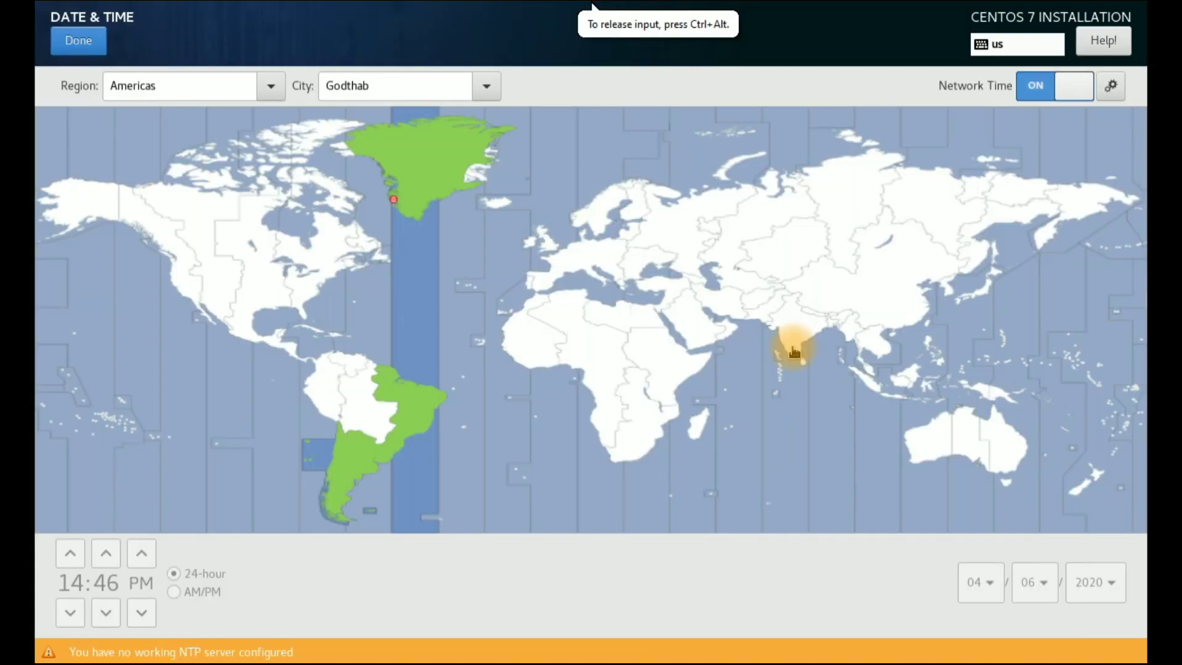
pyautogui.click(792, 343)
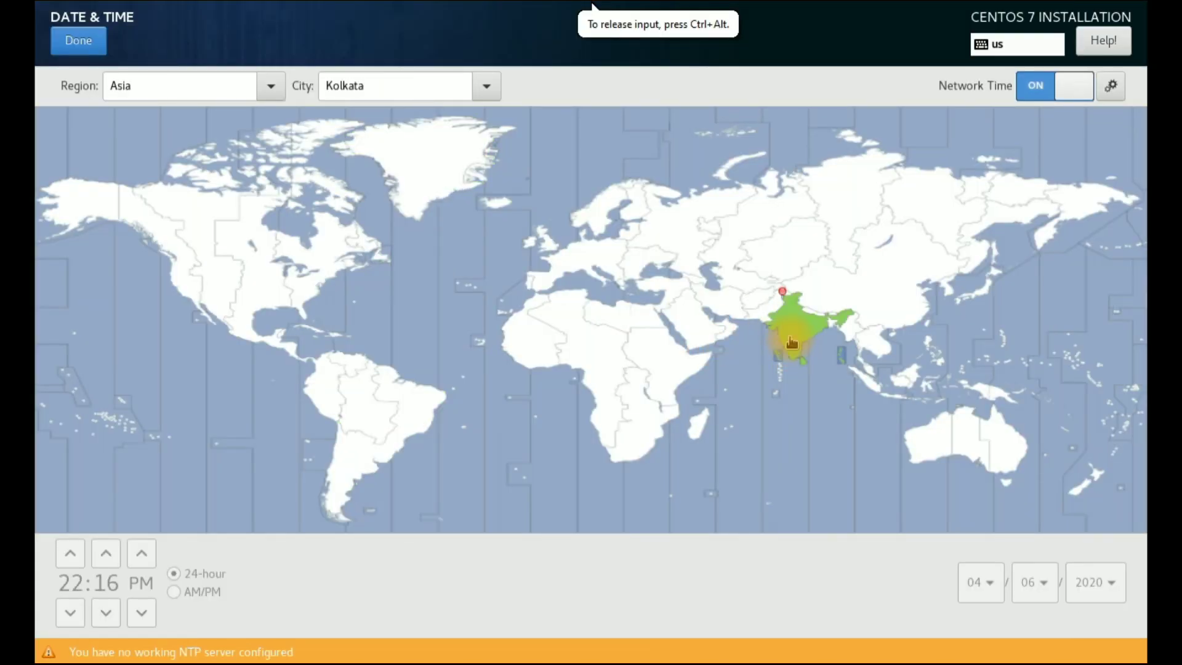
pyautogui.click(79, 40)
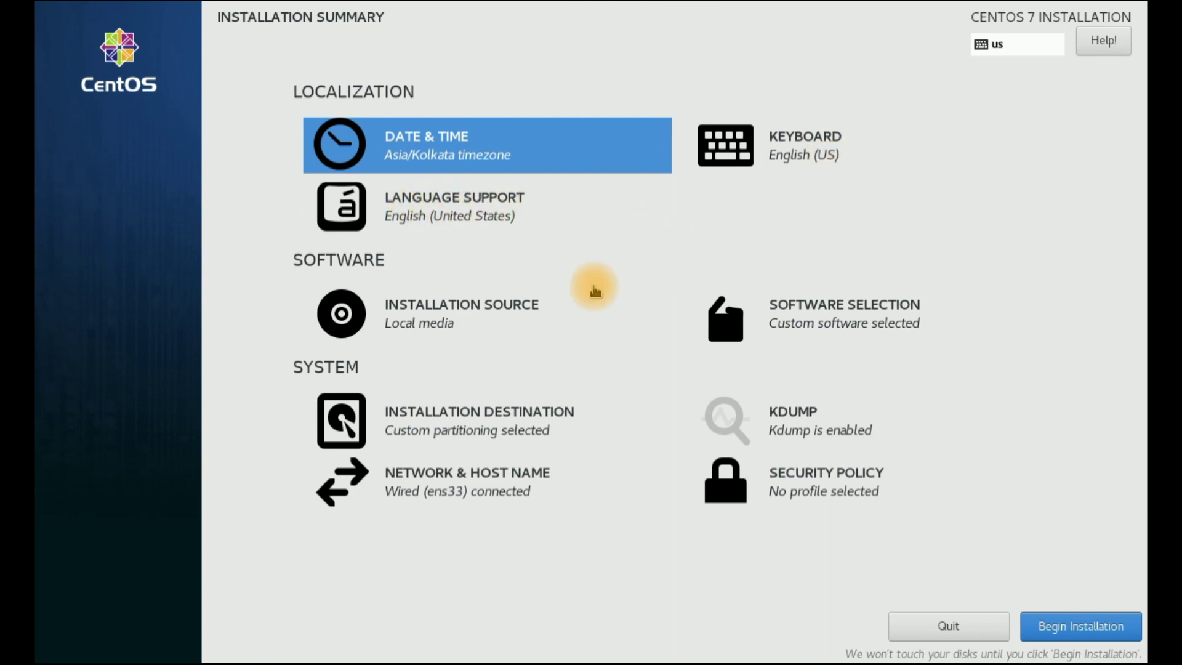
pyautogui.press('Down')
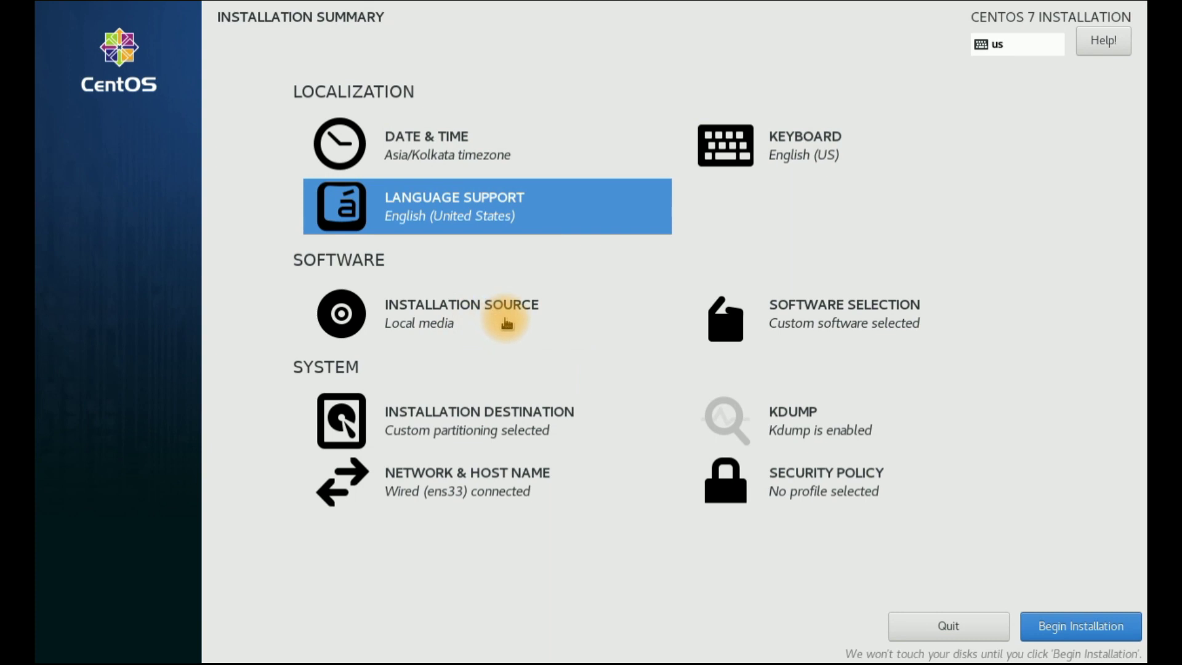
pyautogui.click(898, 331)
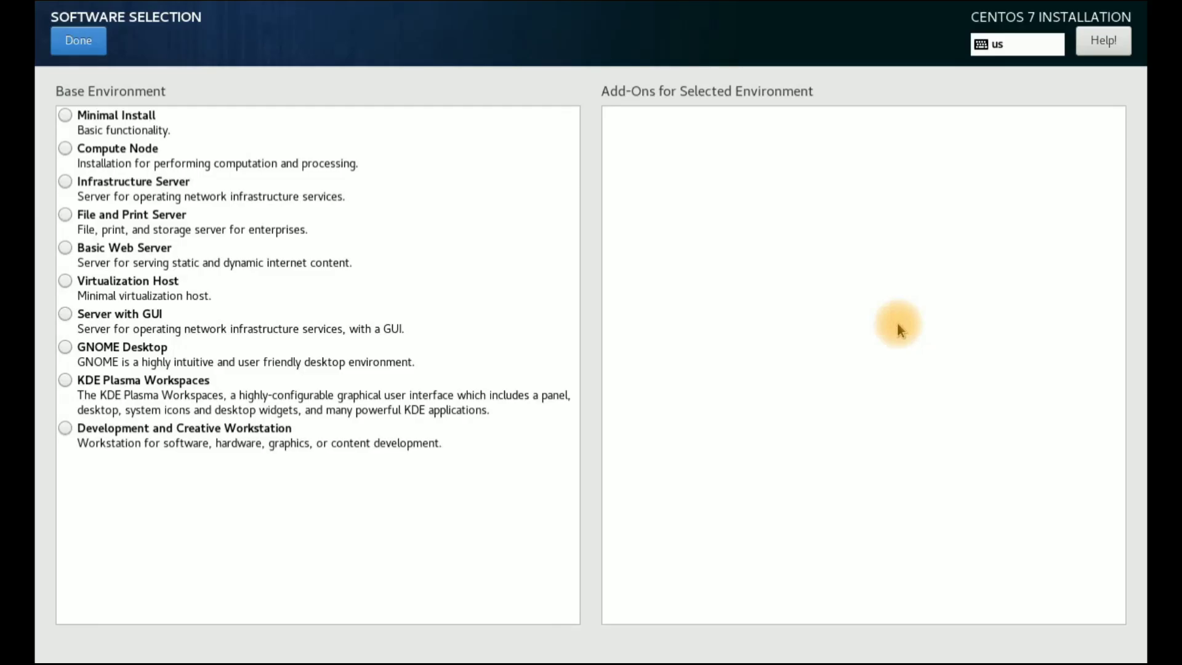
# Choose Server with GUI with the E-mail Server and FTP Server add-ons
pyautogui.click(65, 116)
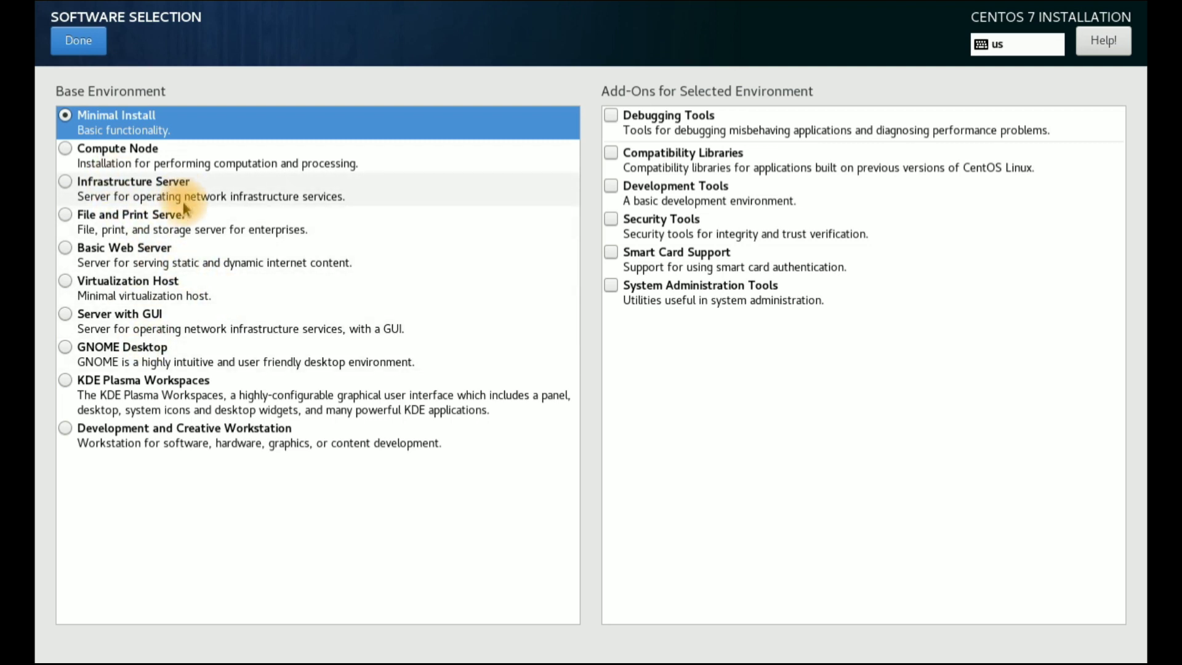
pyautogui.click(65, 315)
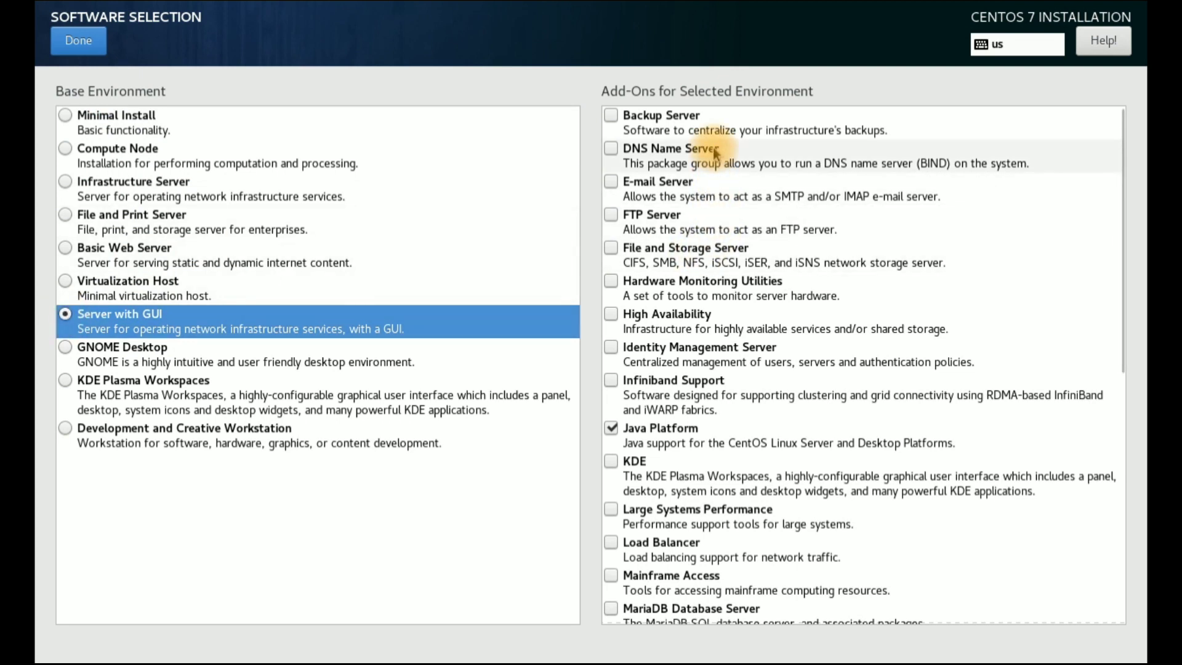
pyautogui.click(611, 182)
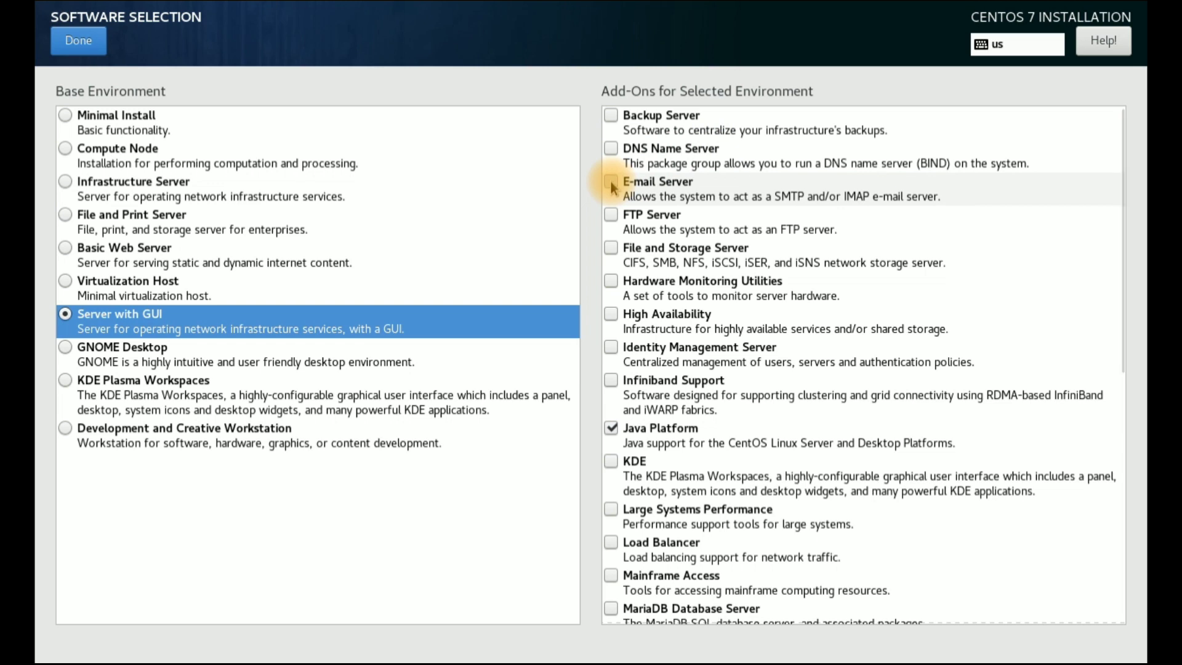
pyautogui.click(615, 218)
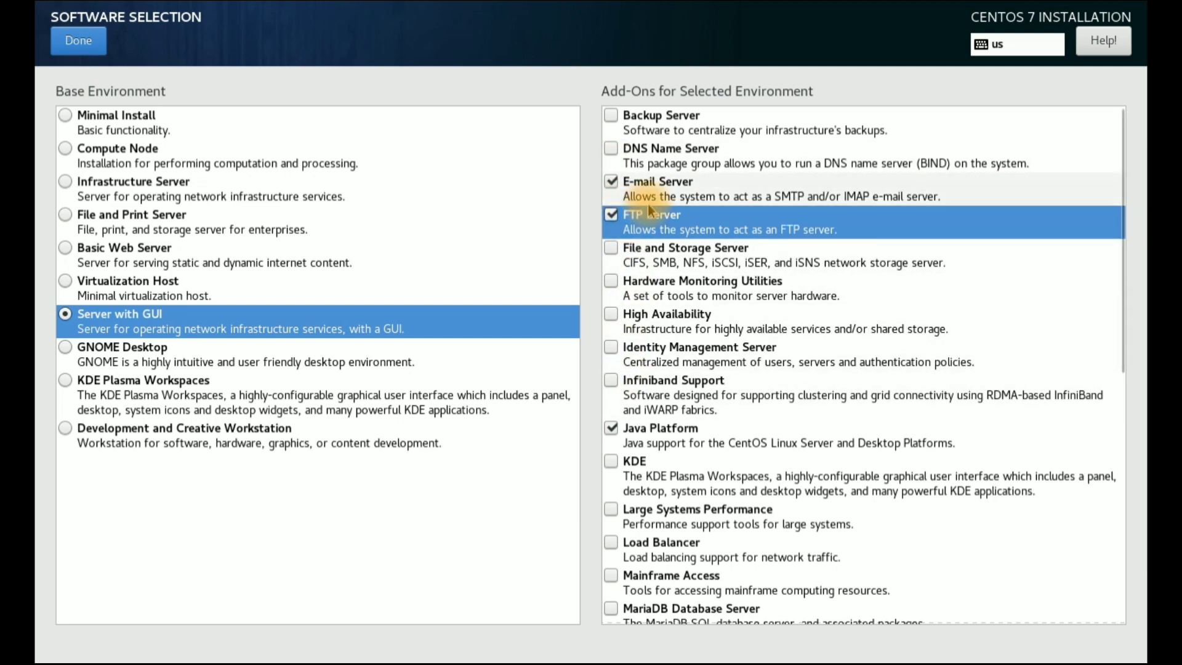
pyautogui.click(80, 40)
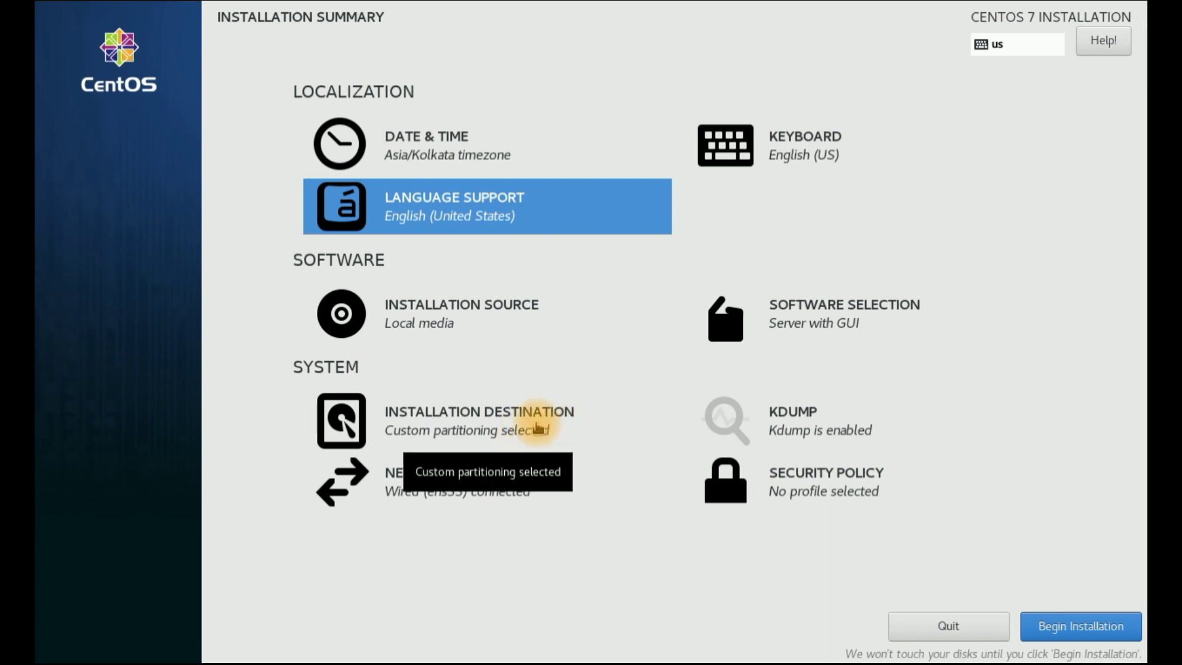
# Select the 20 GiB disk and accept the /boot, swap and / partition changes
pyautogui.click(497, 421)
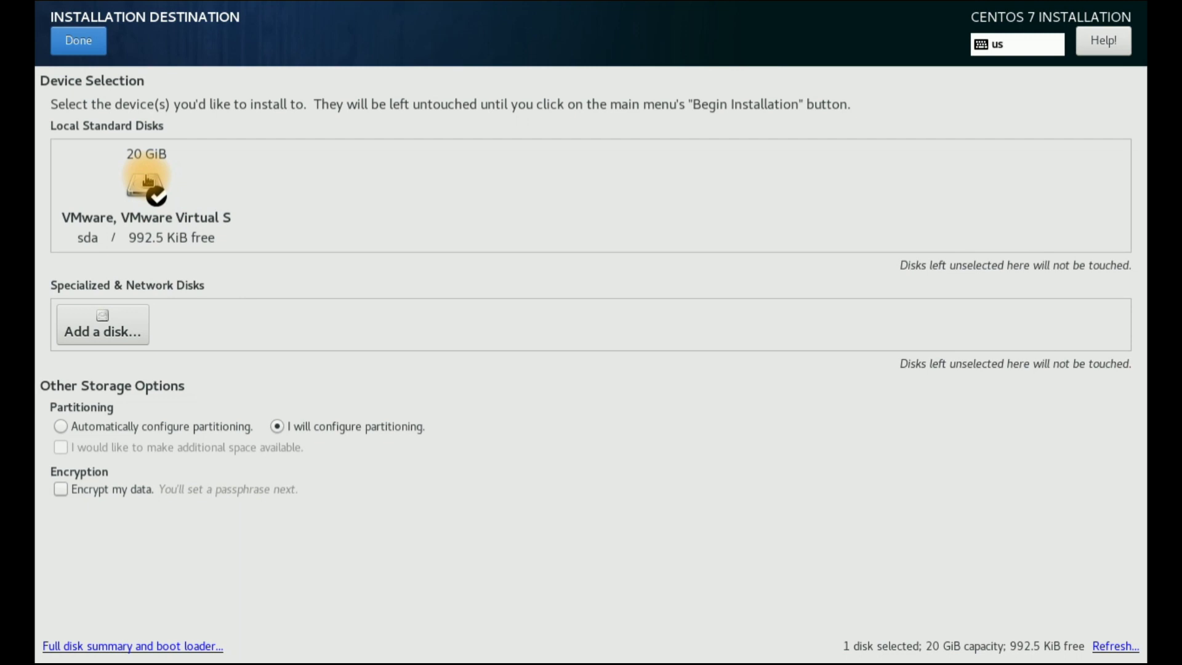
pyautogui.click(147, 180)
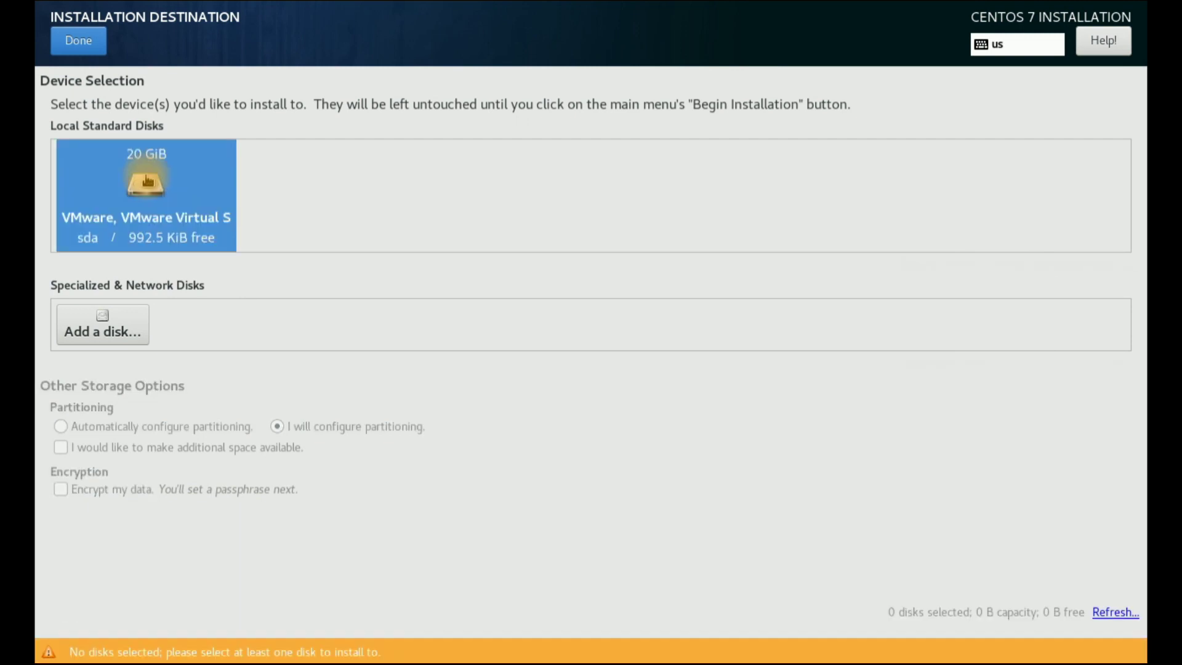
pyautogui.click(96, 51)
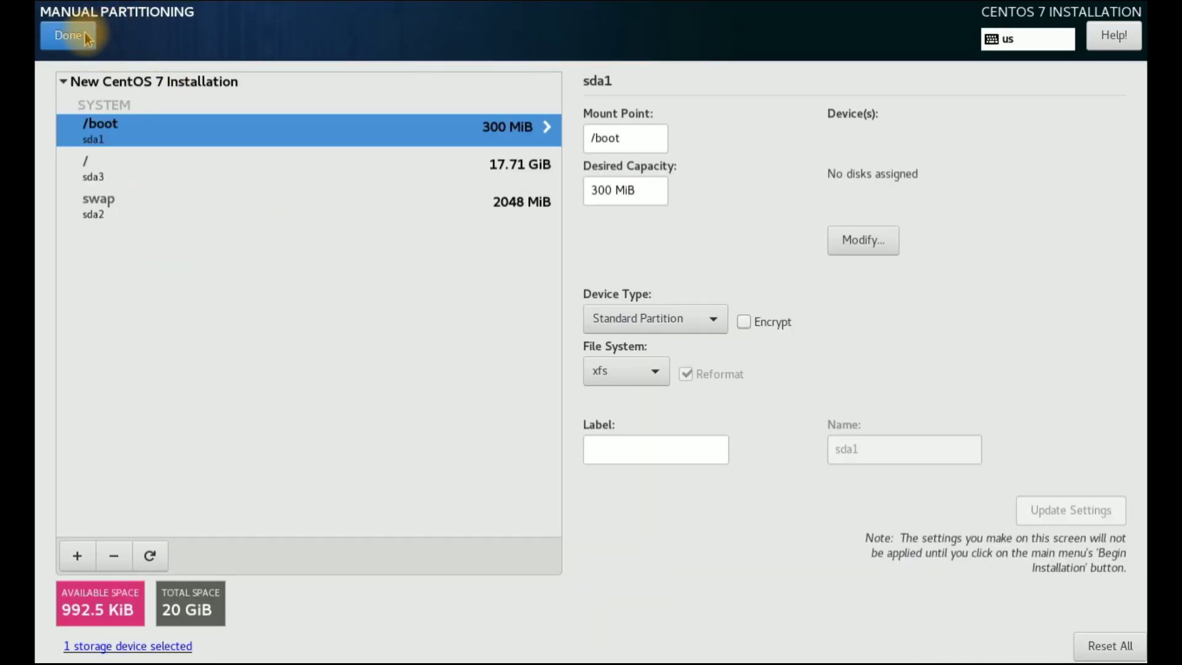
pyautogui.click(84, 33)
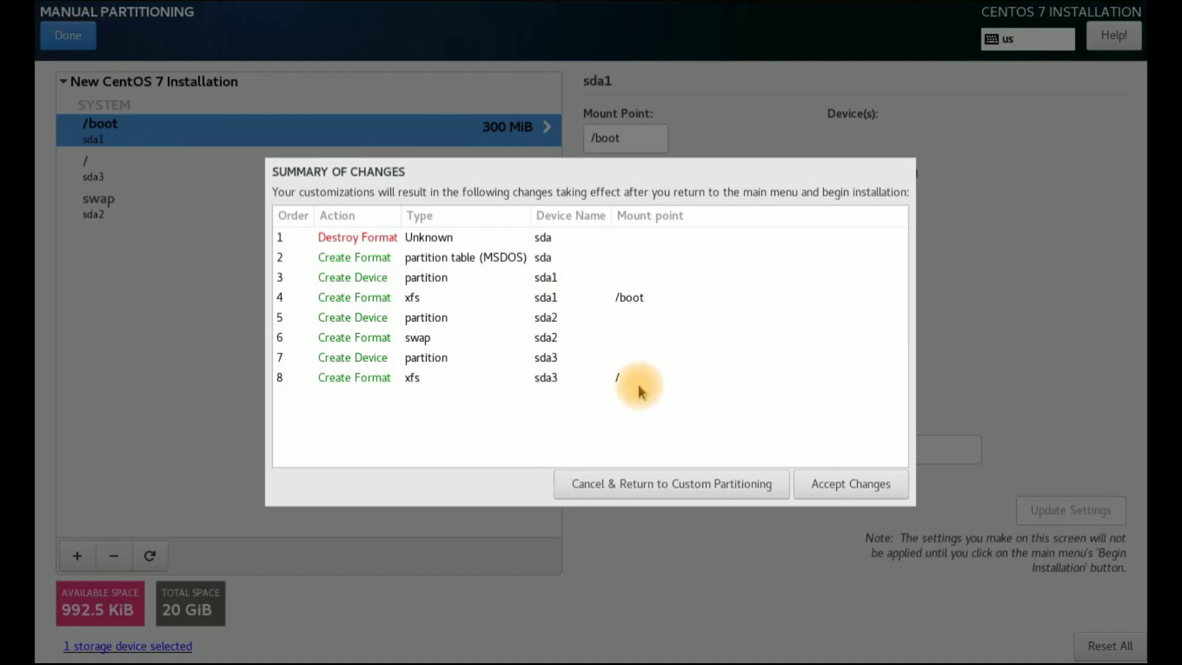
pyautogui.click(827, 485)
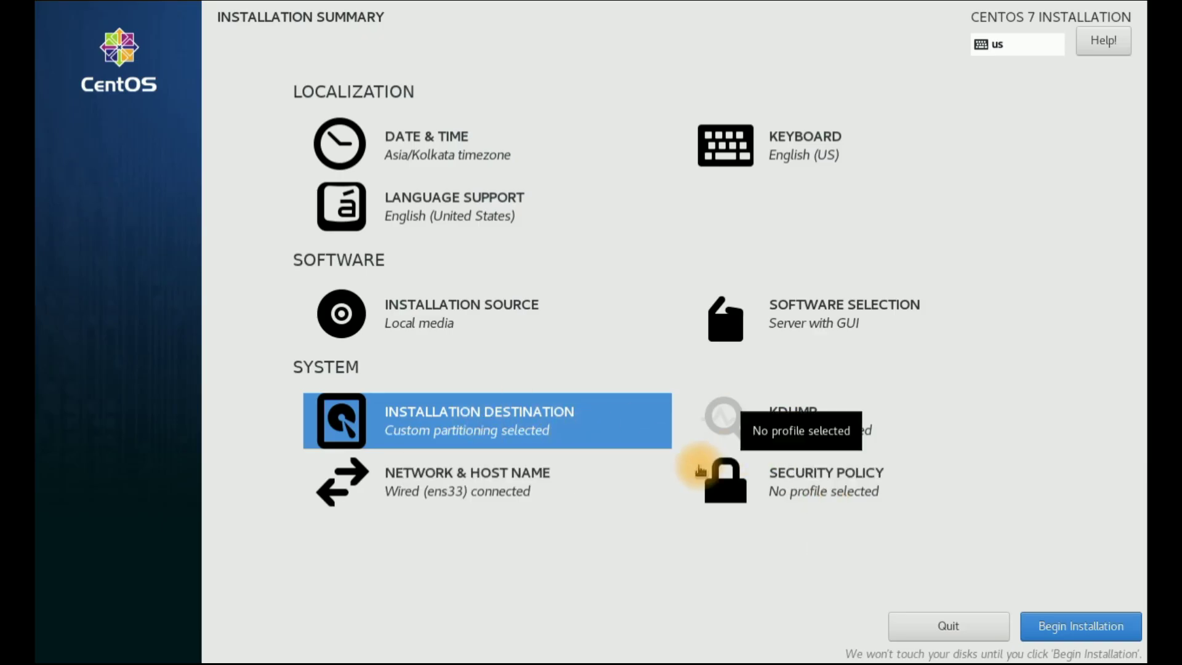
pyautogui.click(480, 489)
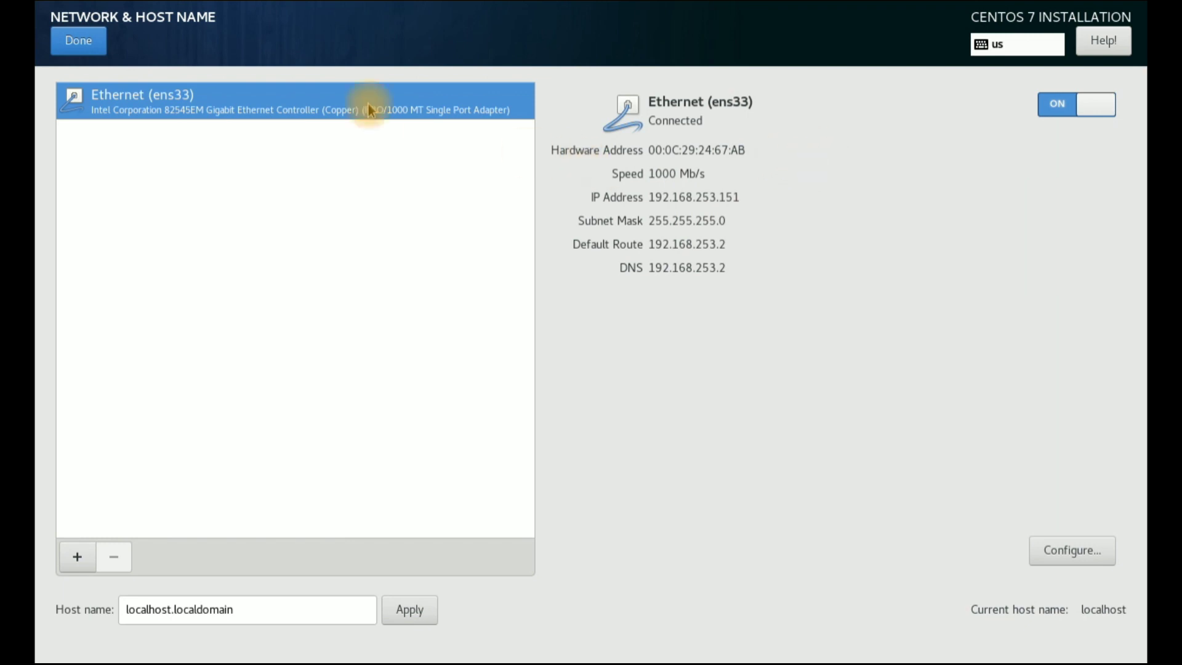
pyautogui.click(79, 40)
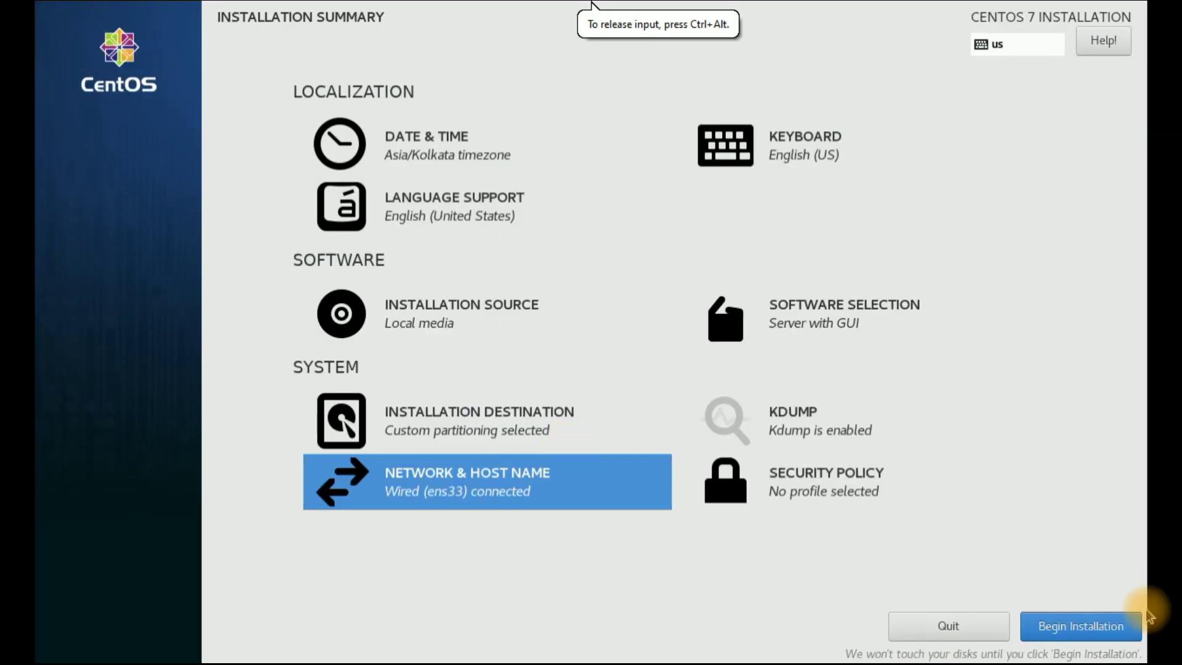
# Begin the CentOS installation from the Installation Summary
pyautogui.click(1064, 629)
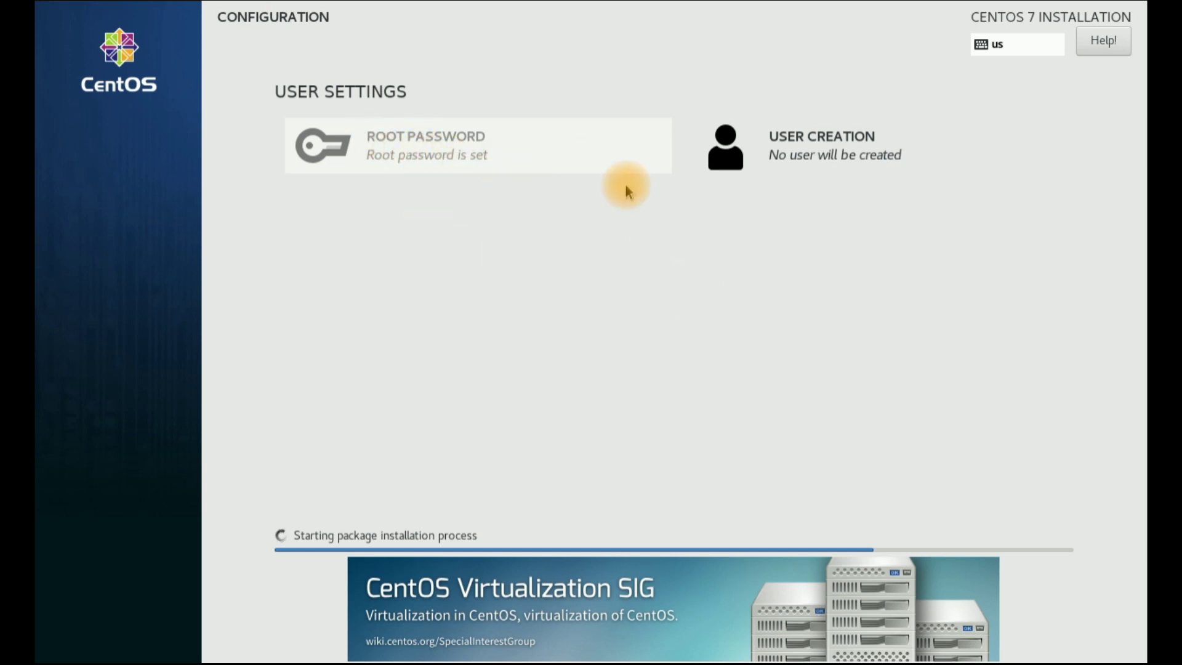
# Create a user with the full name and a confirmed password, accepting the weak-password warning
pyautogui.click(846, 155)
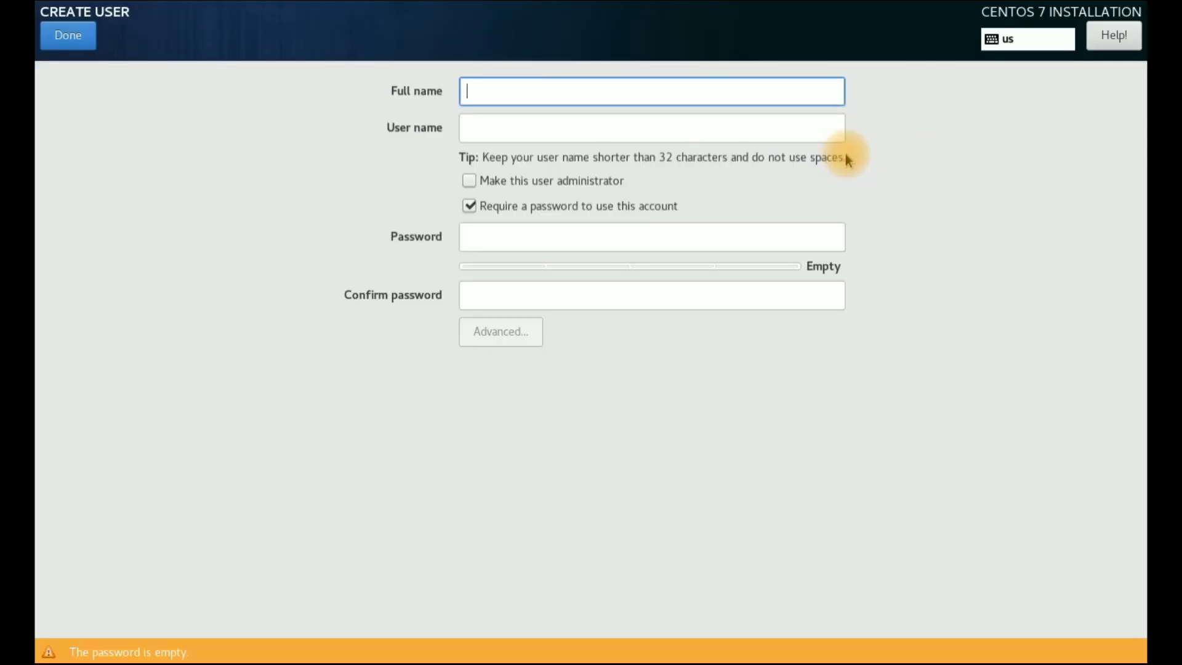
pyautogui.write('kirik')
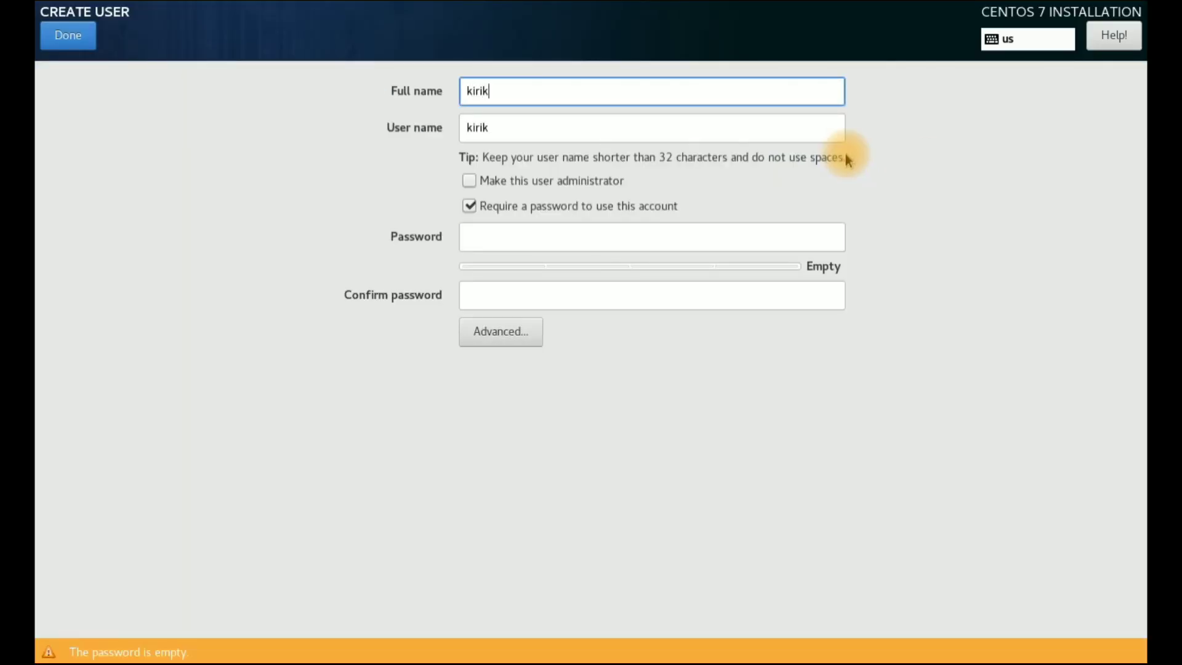
pyautogui.press('Tab')
pyautogui.press('Tab')
pyautogui.press('Tab')
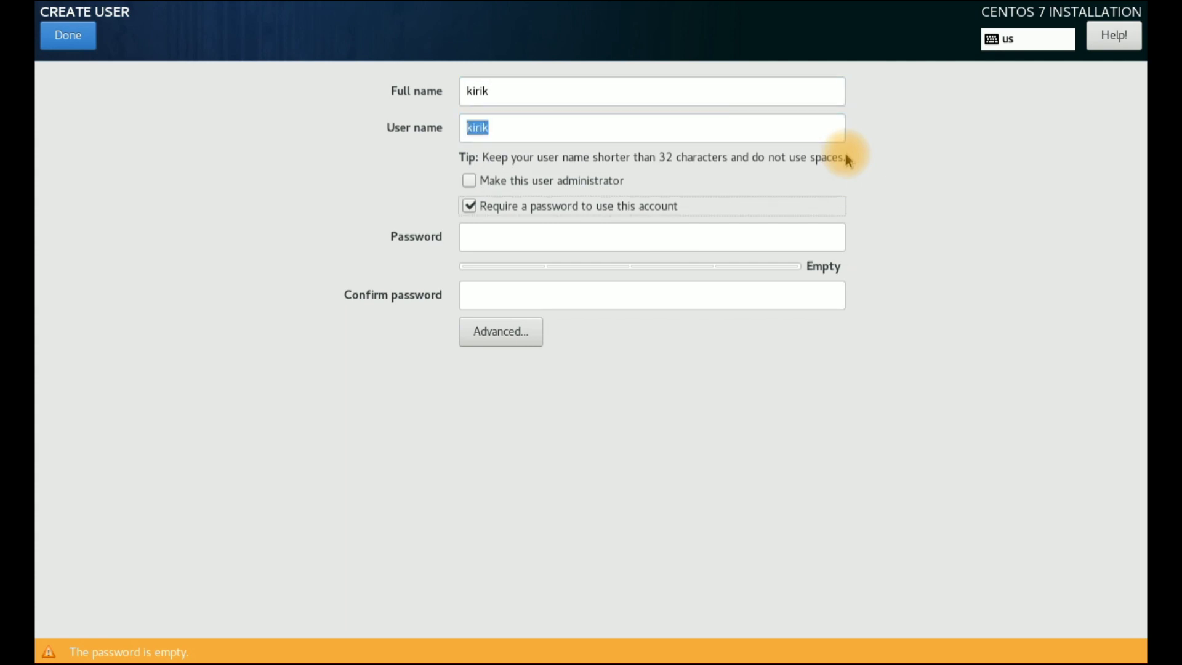
pyautogui.click(659, 232)
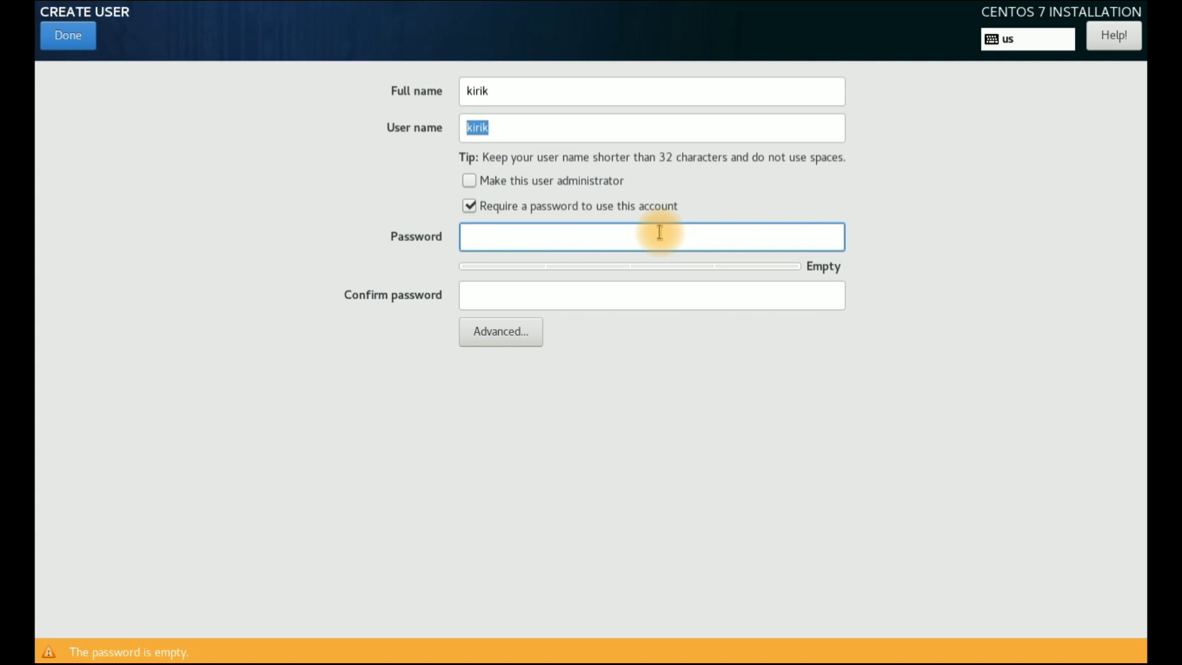
pyautogui.press('Tab')
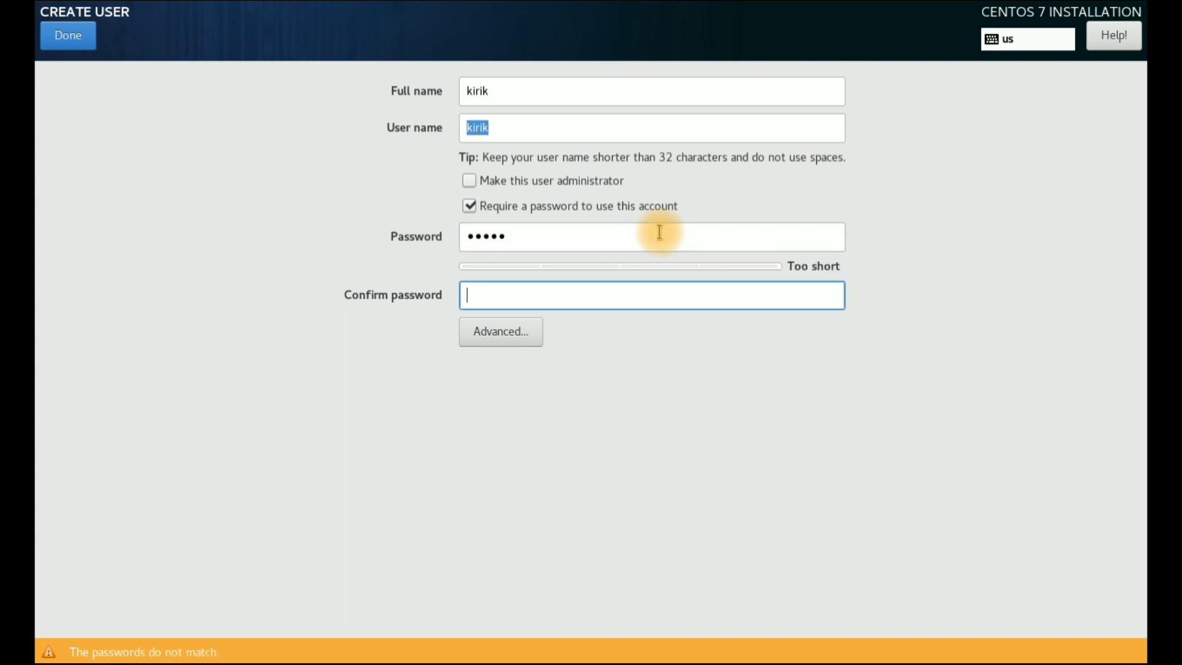
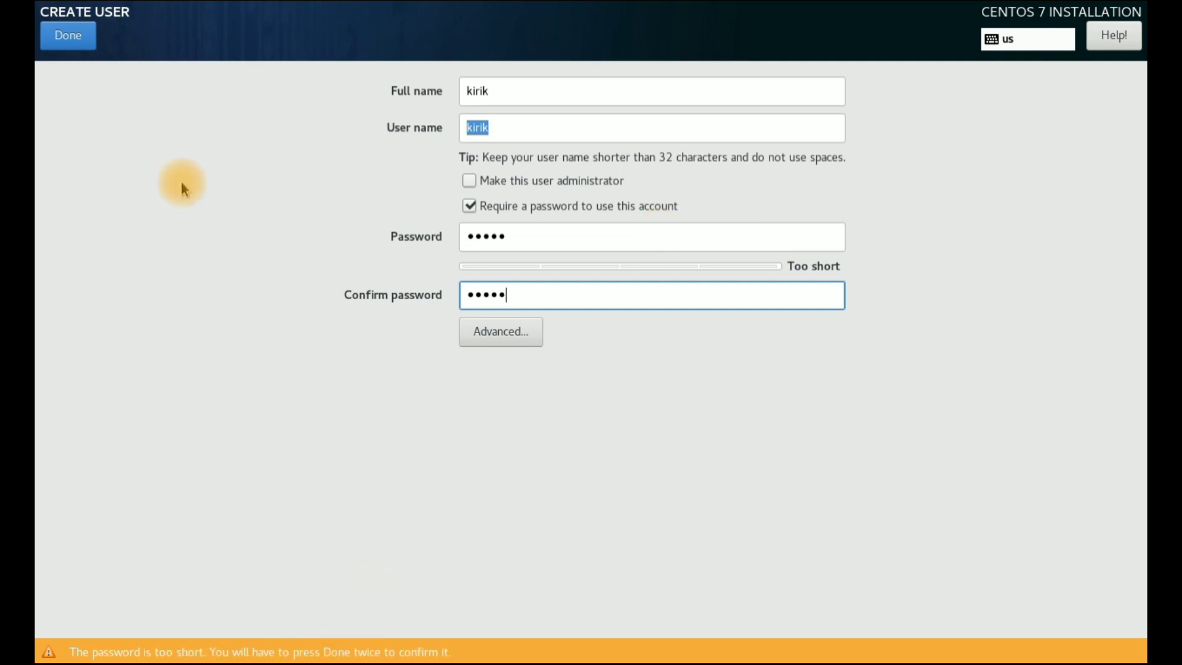
pyautogui.click(61, 38)
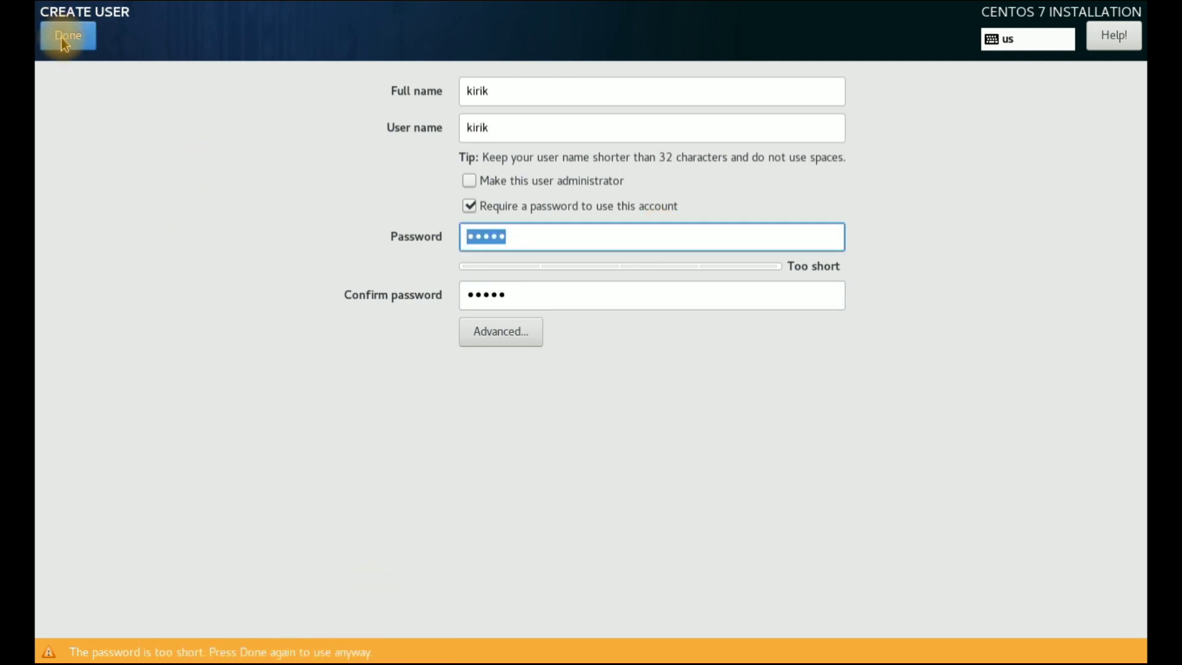
pyautogui.click(61, 38)
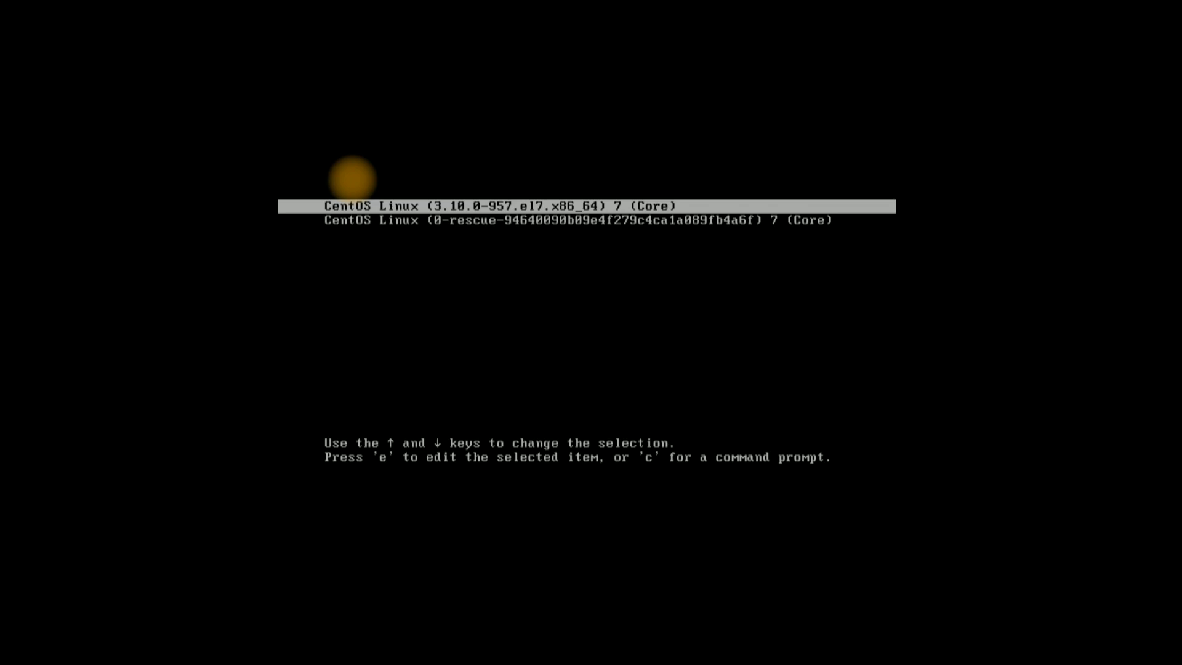
# Boot the first standard CentOS Linux kernel entry from the GRUB menu
pyautogui.press('Down')
pyautogui.press('Up')
pyautogui.press('Down')
pyautogui.press('Up')
pyautogui.press('Return')
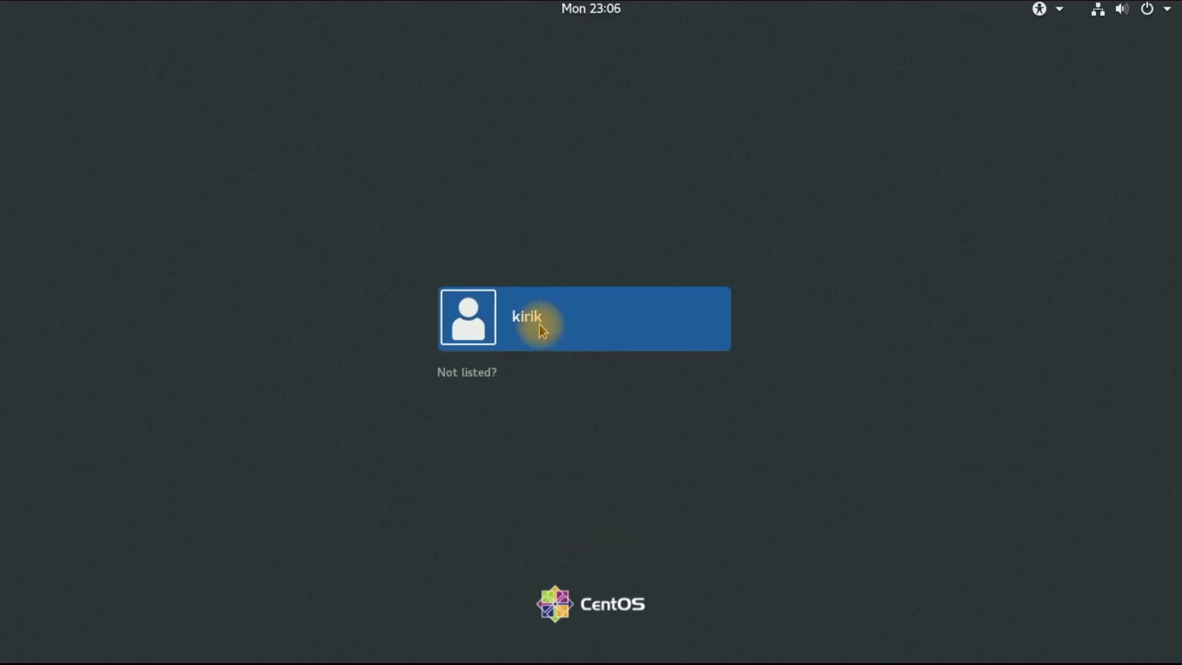
# Sign in to the CentOS guest as the new user with the account password
pyautogui.click(539, 330)
pyautogui.write('•')
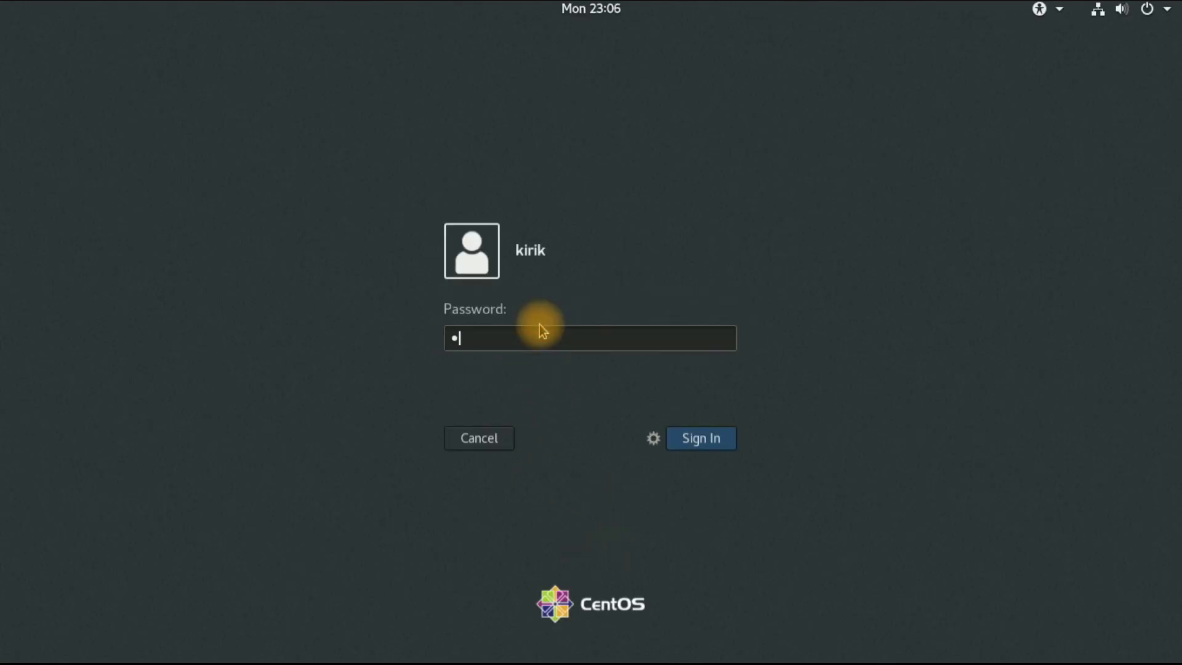
pyautogui.write('••••')
pyautogui.press('Return')
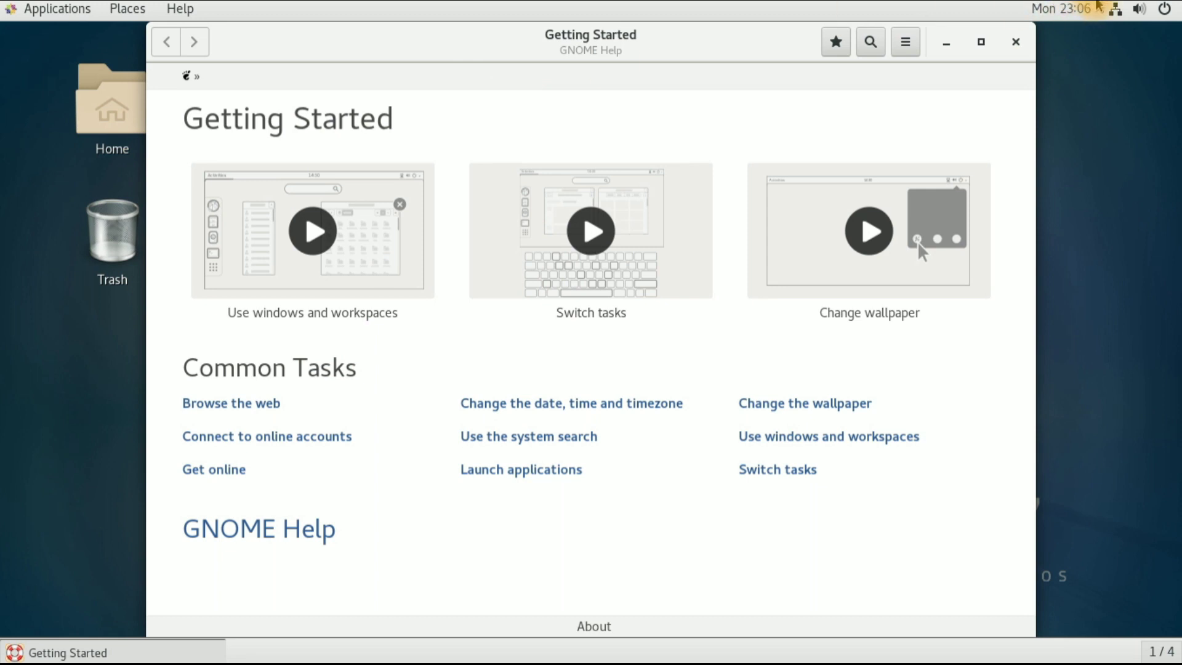
# Close the Getting Started window and launch System Monitor from Applications > System Tools
pyautogui.click(1016, 42)
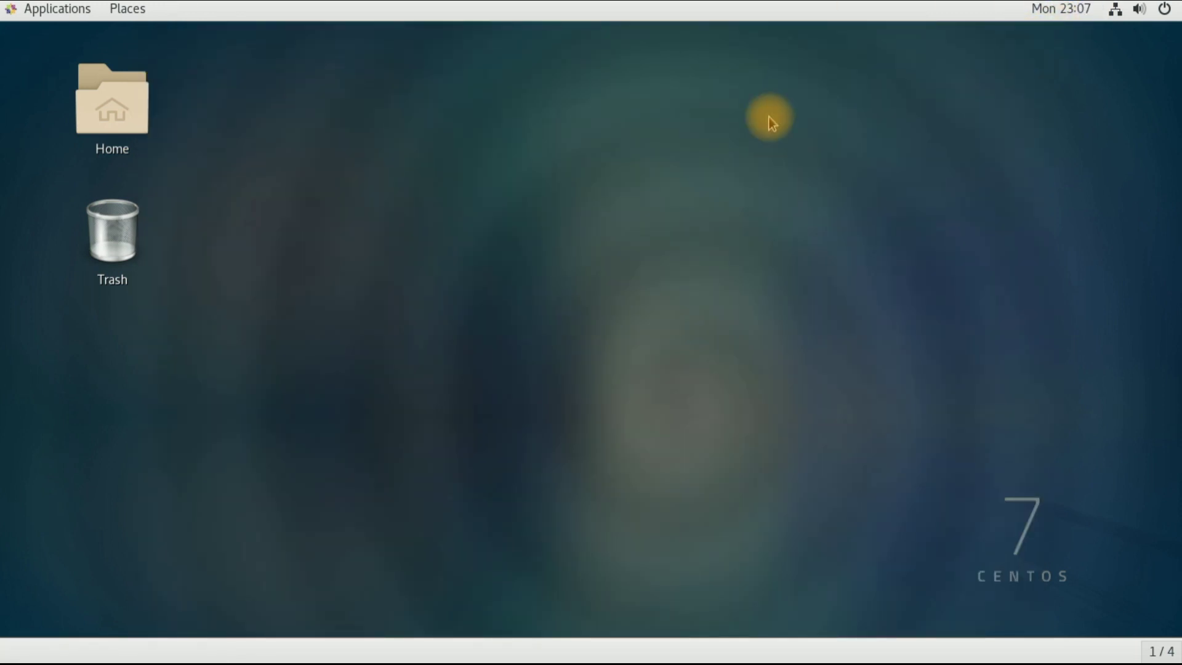
pyautogui.click(46, 10)
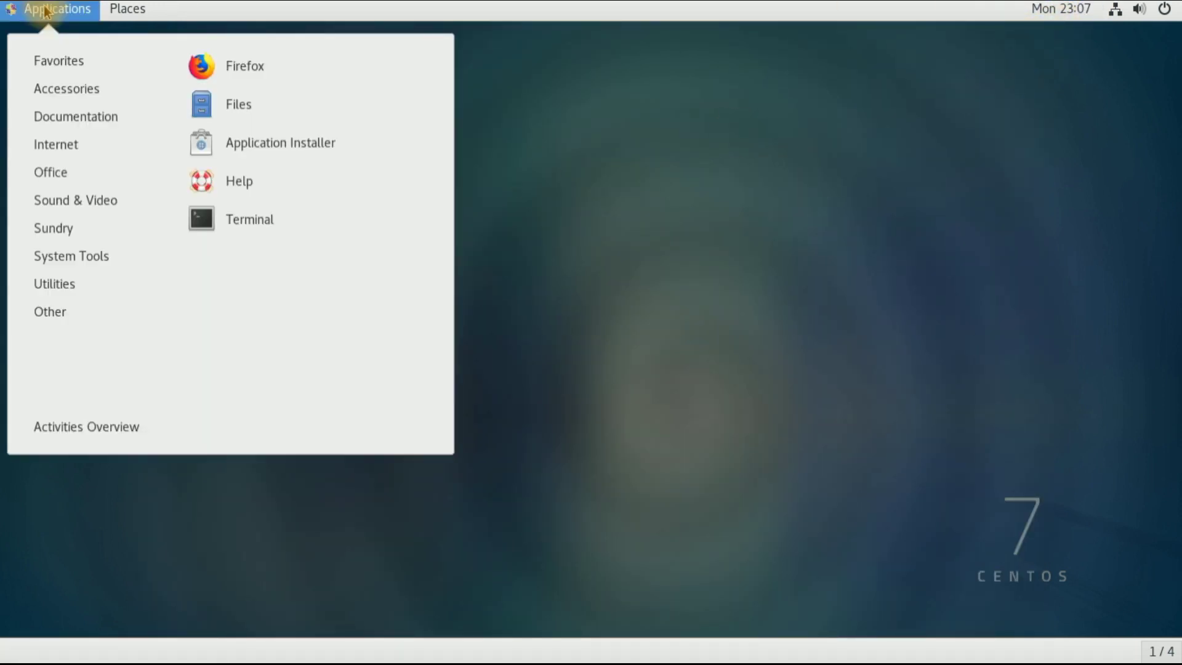
pyautogui.moveTo(70, 142)
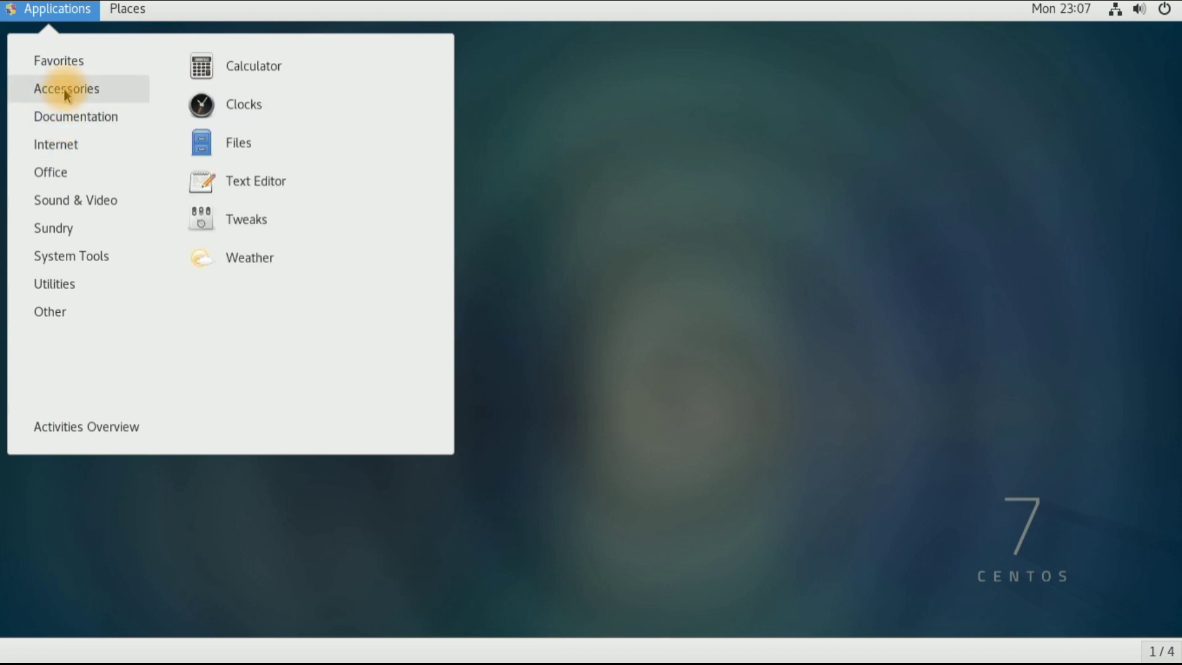
pyautogui.moveTo(66, 174)
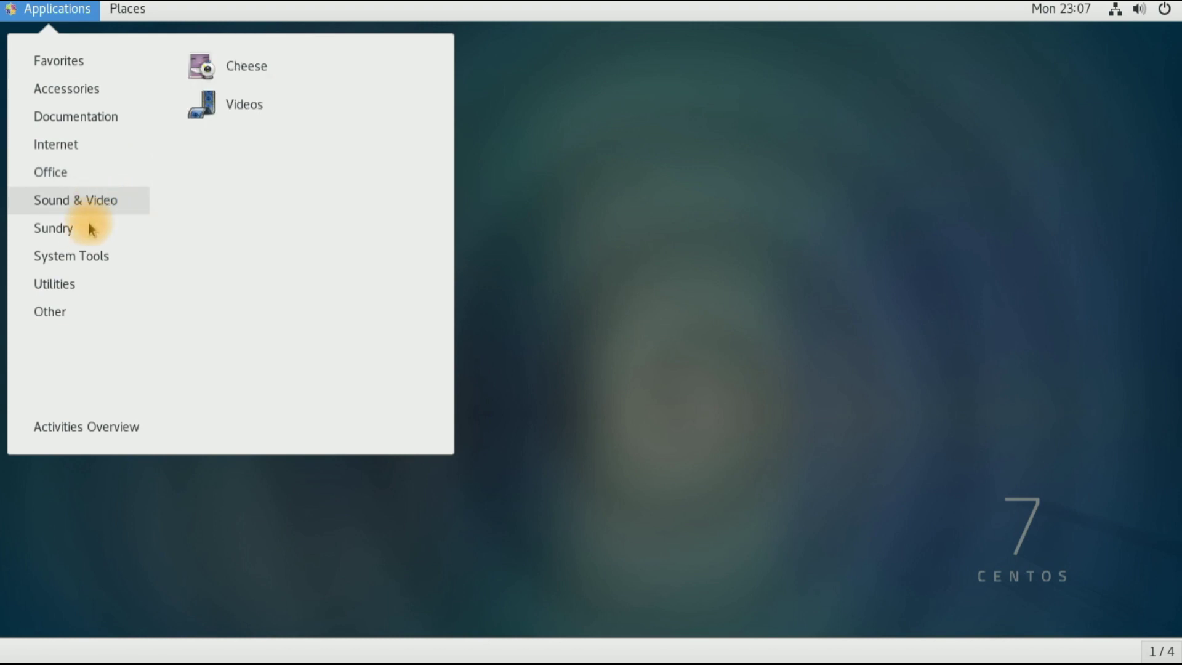
pyautogui.moveTo(80, 253)
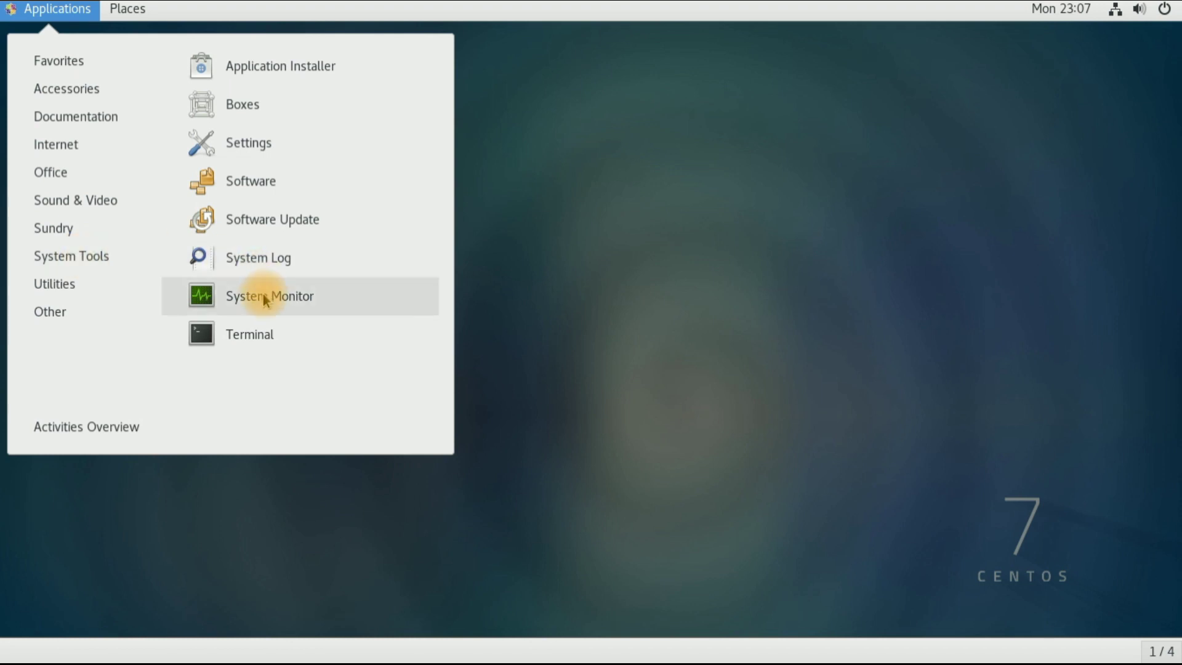
pyautogui.click(264, 300)
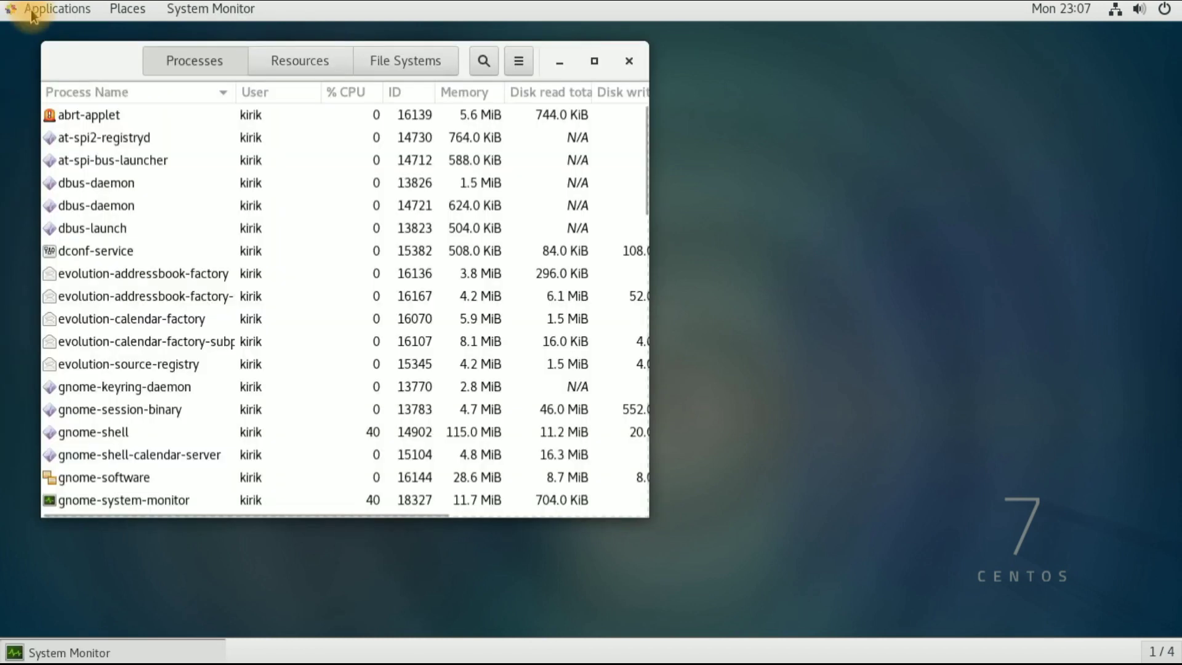
# Launch a Terminal from Applications > System Tools
pyautogui.click(31, 14)
pyautogui.moveTo(49, 259)
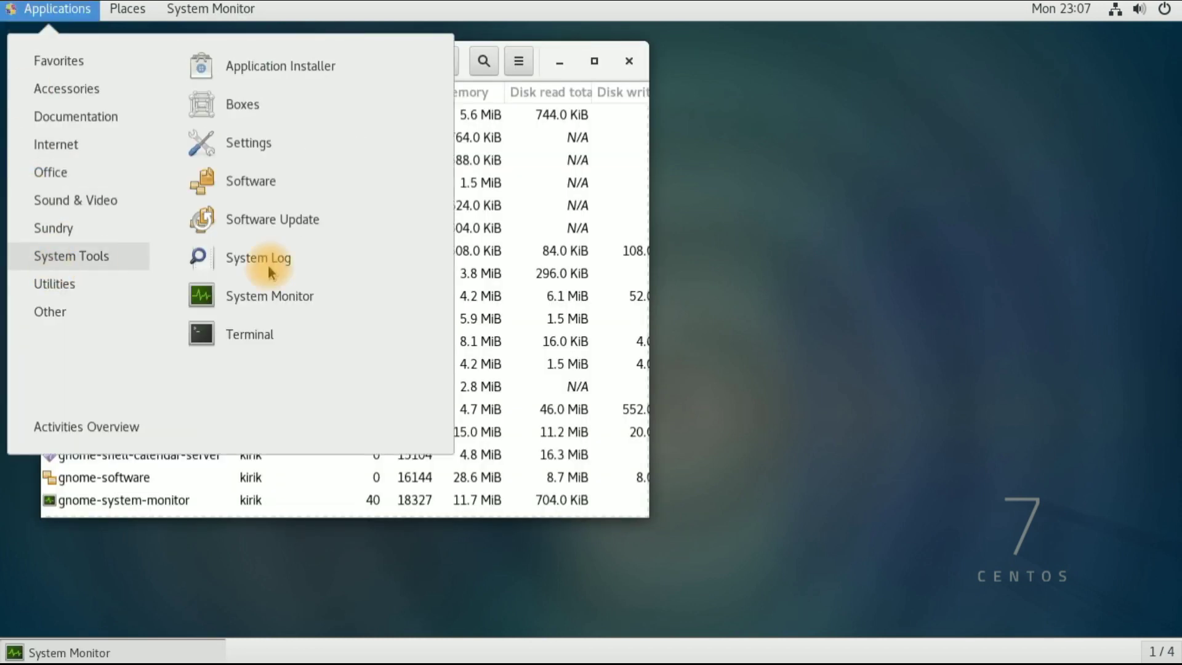
pyautogui.click(308, 334)
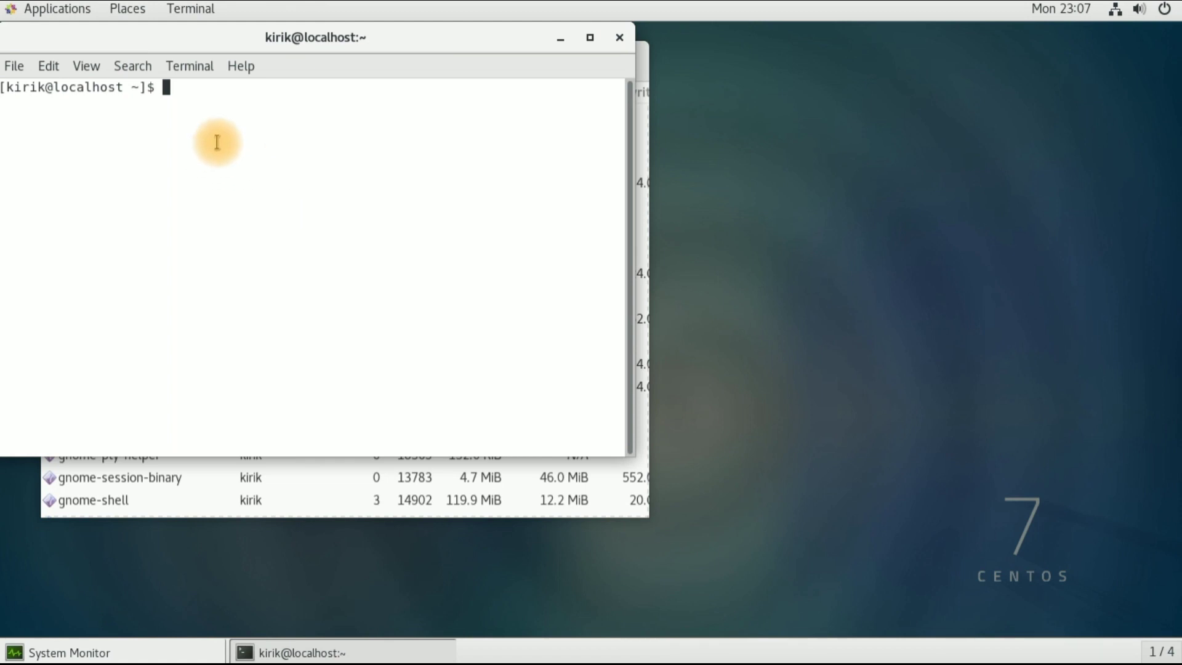
# Run ls and ifconfig to list home folders and network interfaces
pyautogui.write('ls')
pyautogui.press('Return')
pyautogui.write('ifcon')
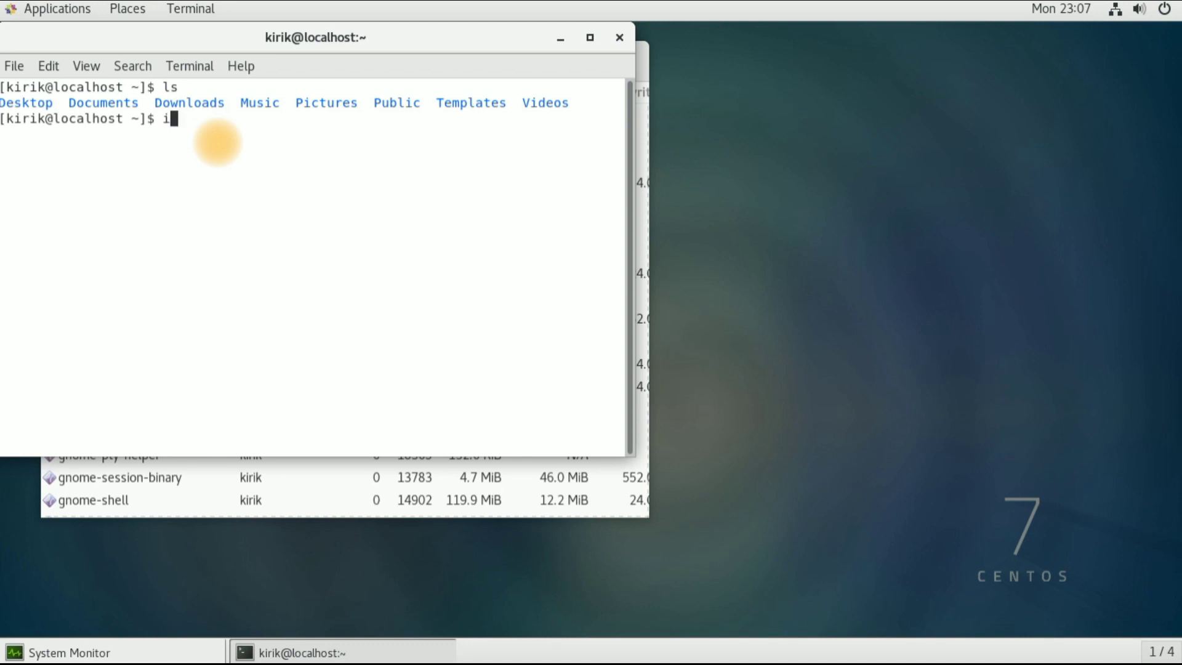
pyautogui.write('fig')
pyautogui.press('Return')
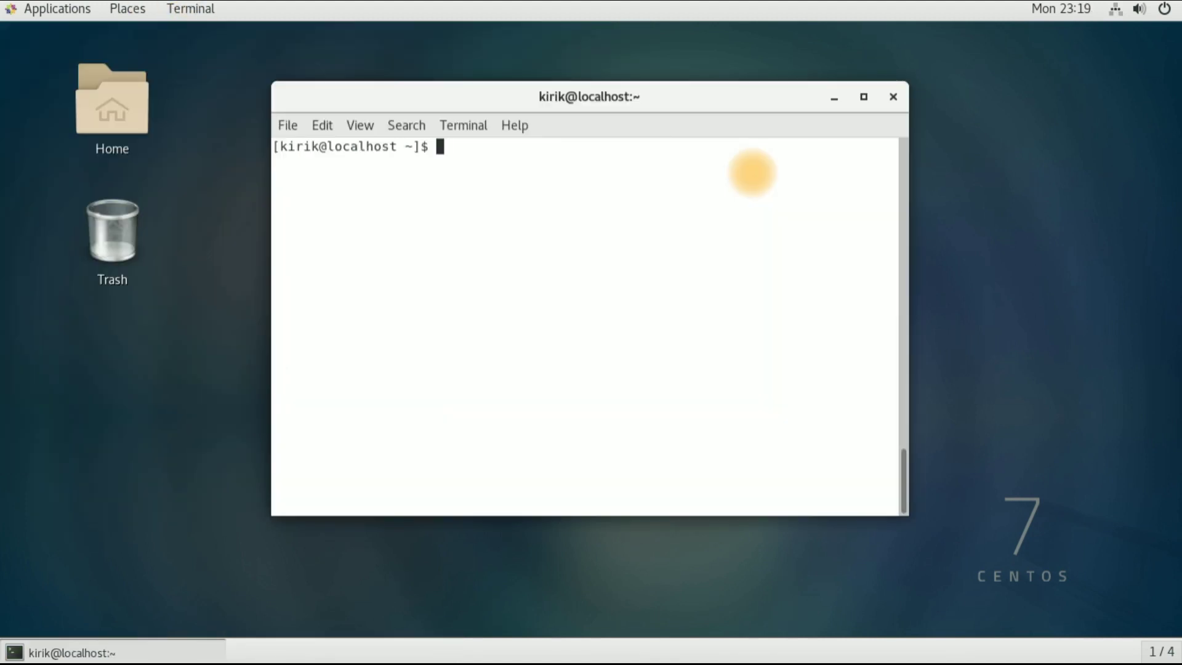
# Run 'yum -hh' to show yum's help options, then close the Terminal
pyautogui.write('apt')
pyautogui.press('BackSpace')
pyautogui.press('BackSpace')
pyautogui.press('BackSpace')
pyautogui.write('yum -hh')
pyautogui.press('Return')
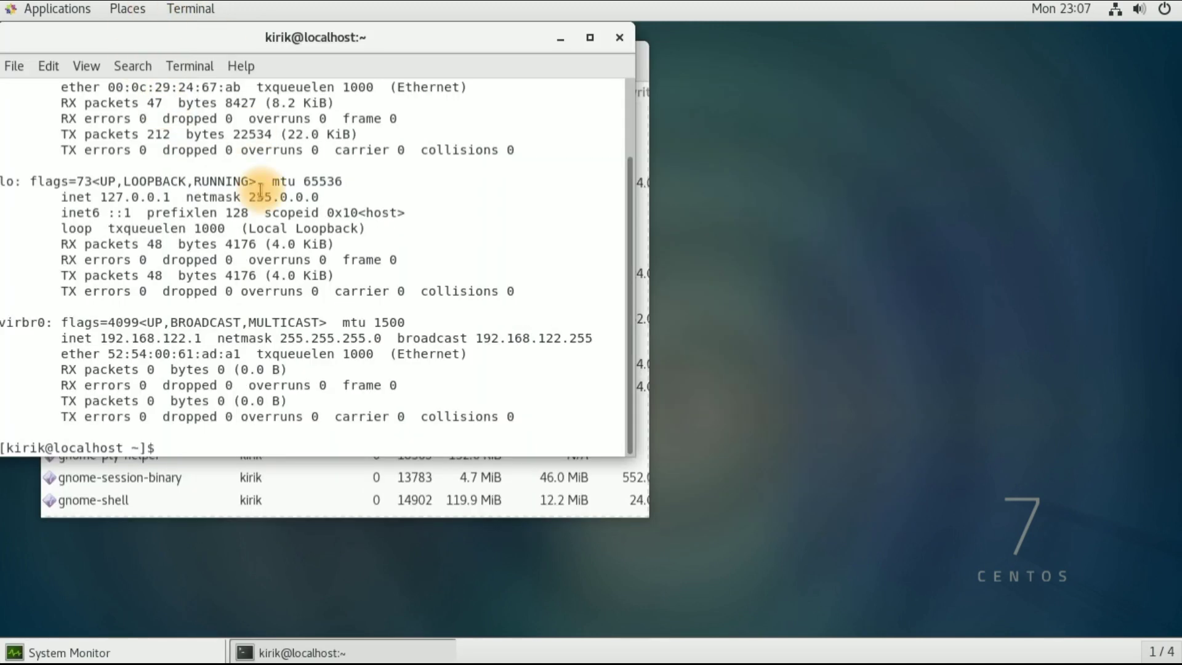
pyautogui.click(618, 38)
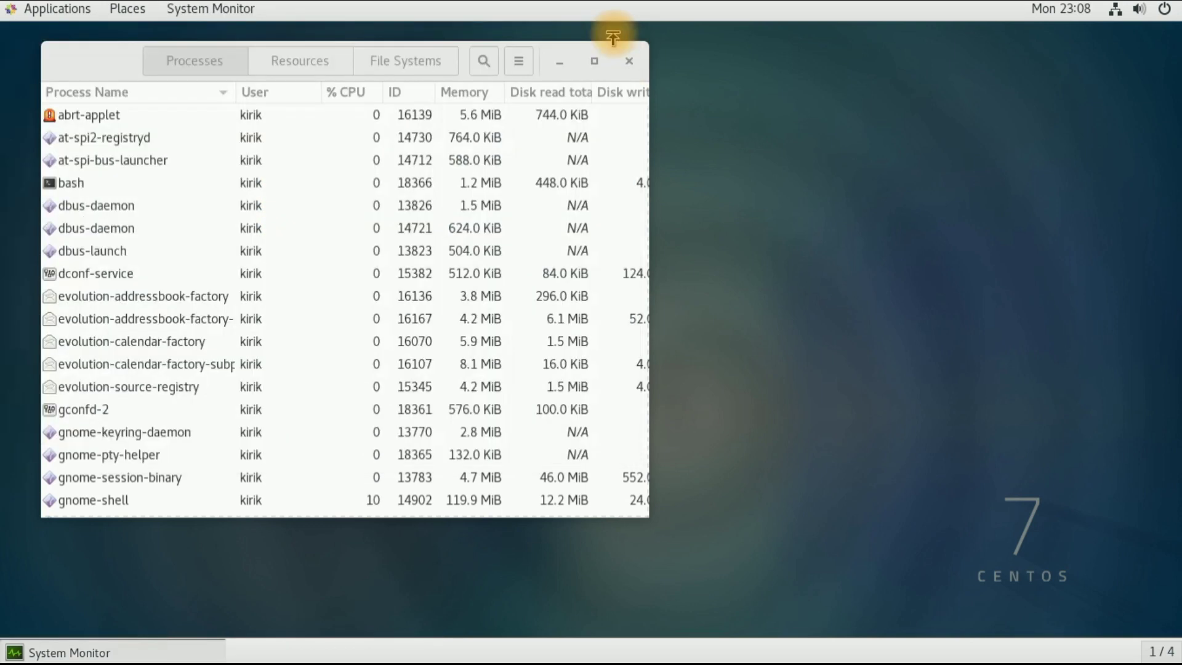
# Check the guest's network status in the top-right menu and close System Monitor
pyautogui.click(1114, 11)
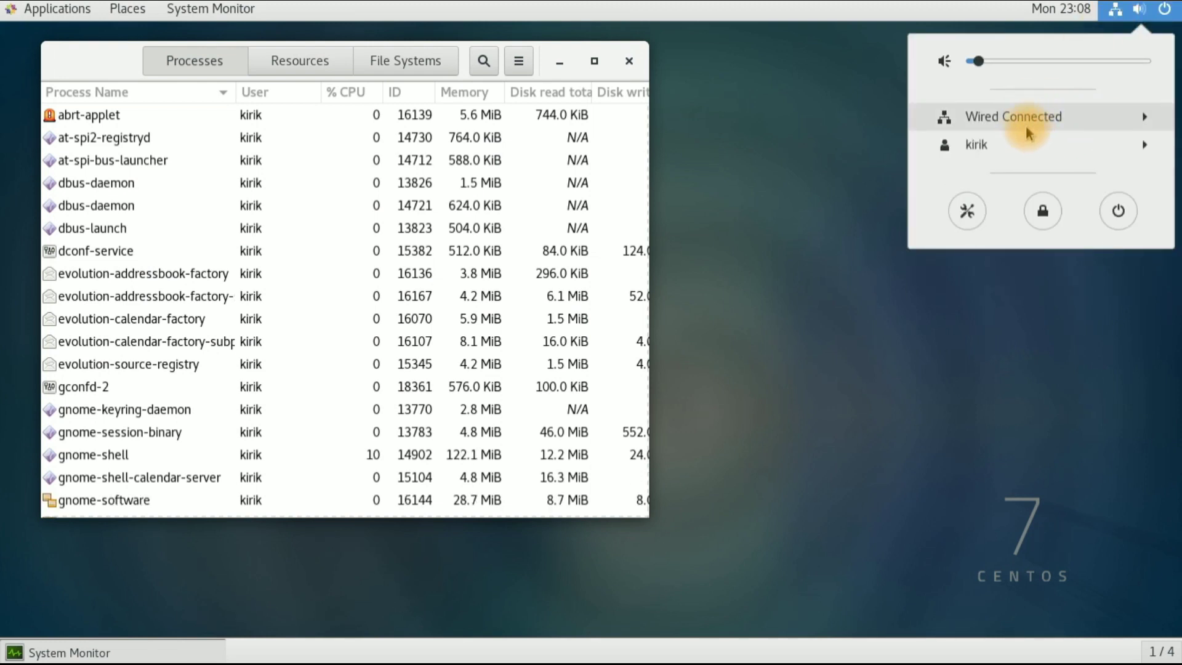
pyautogui.click(749, 172)
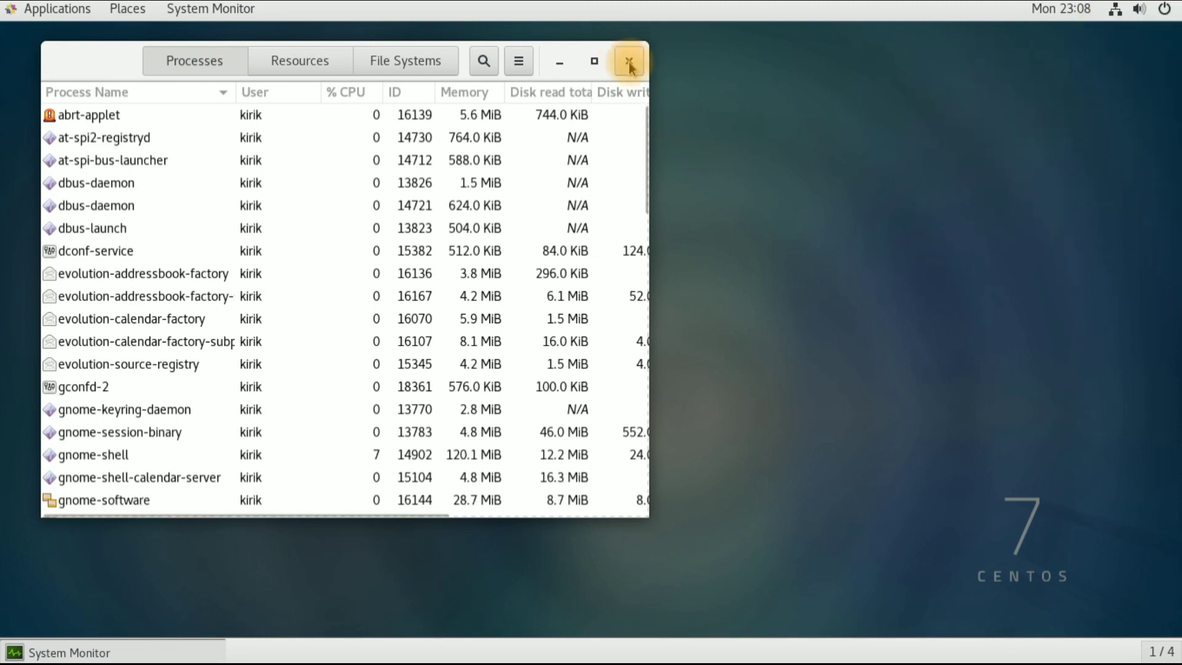
pyautogui.click(628, 60)
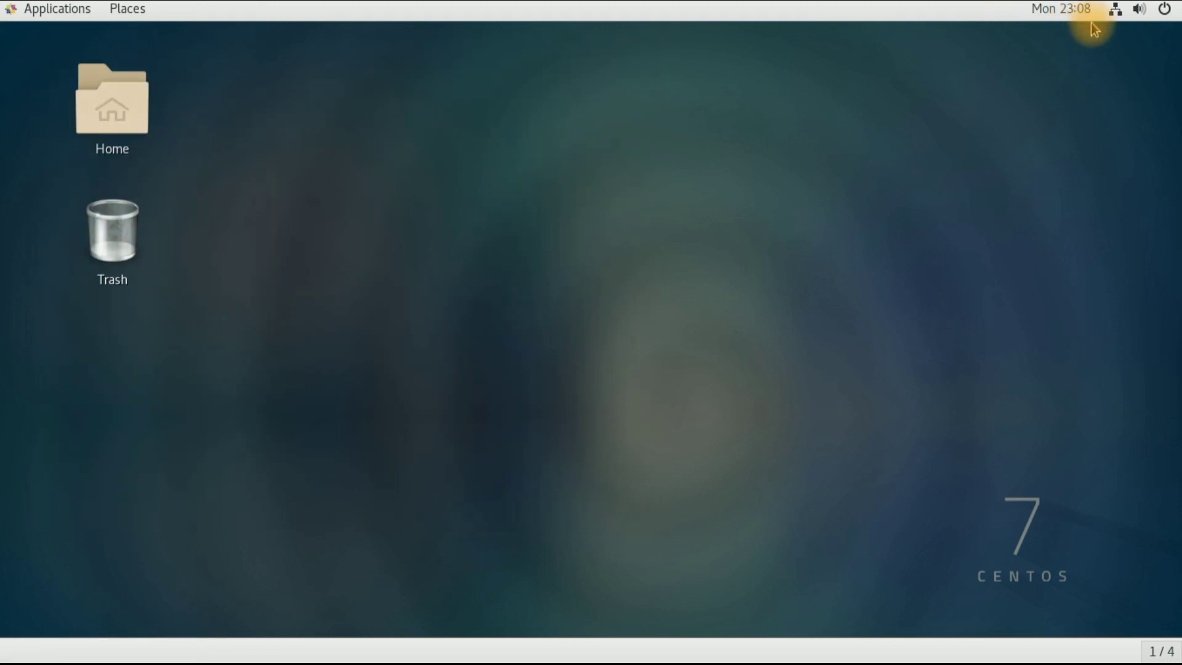
# Power off the CentOS guest from the system menu and confirm
pyautogui.click(1165, 11)
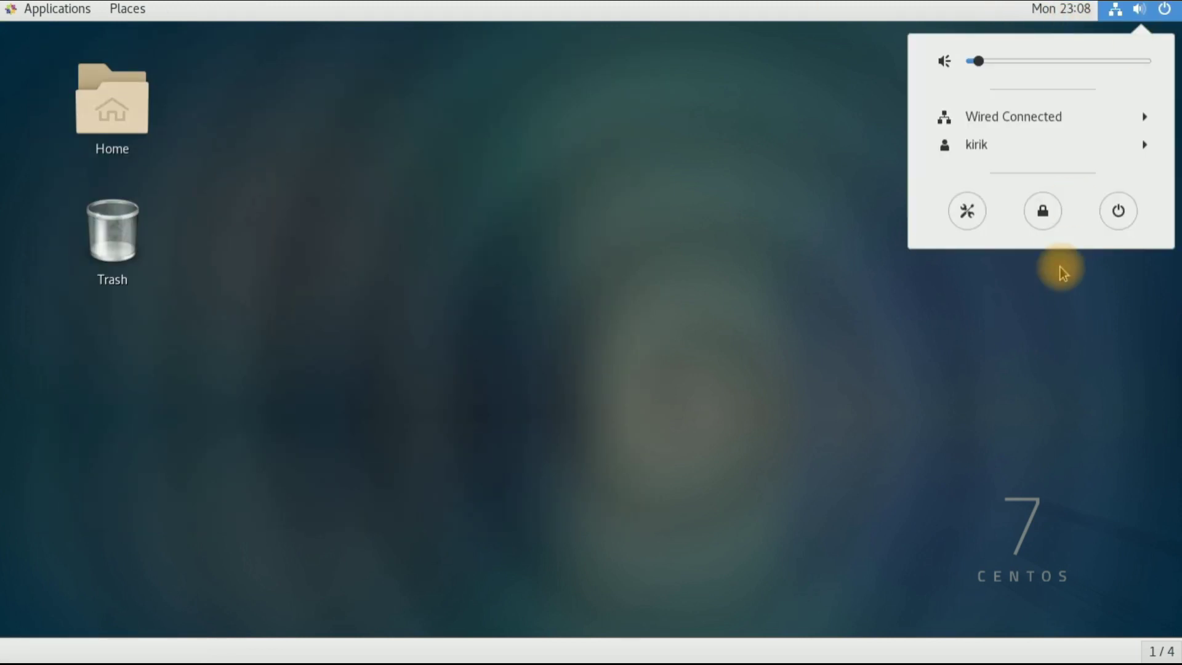
pyautogui.click(1118, 210)
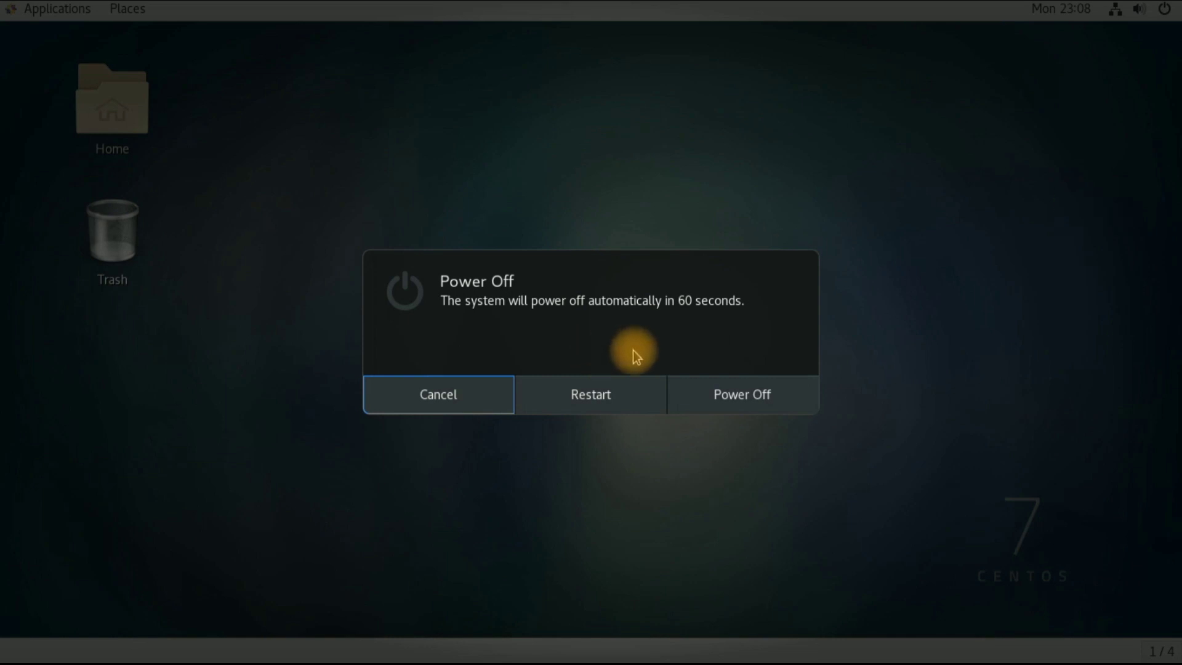
pyautogui.click(700, 396)
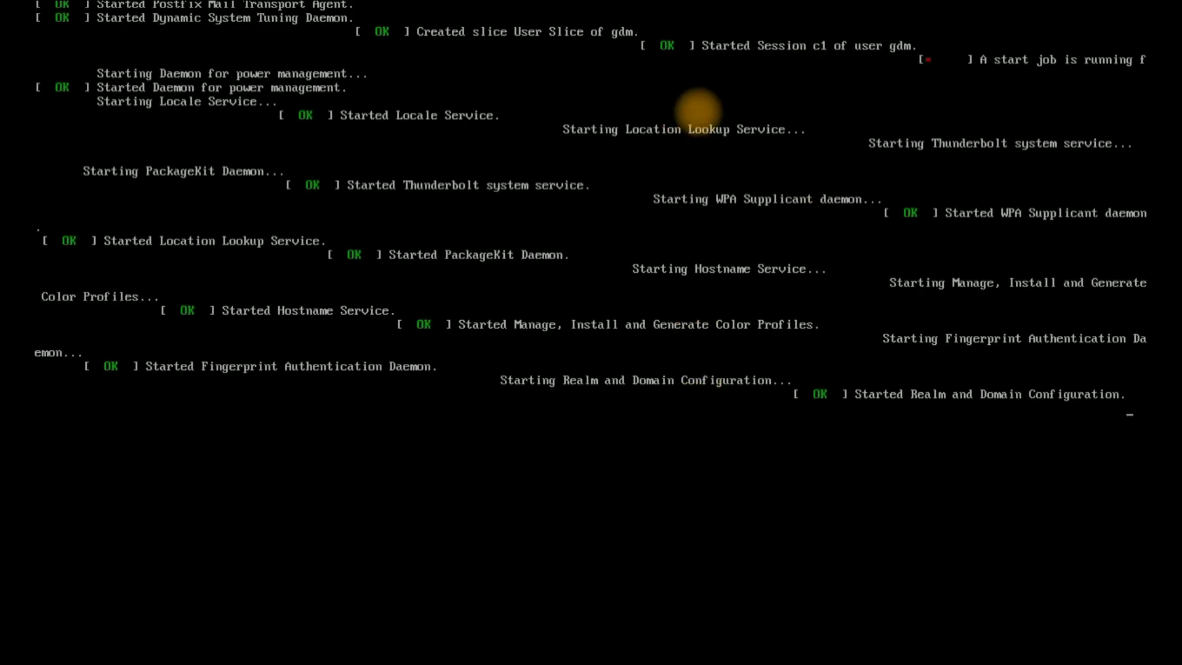
pyautogui.moveTo(410, 5)
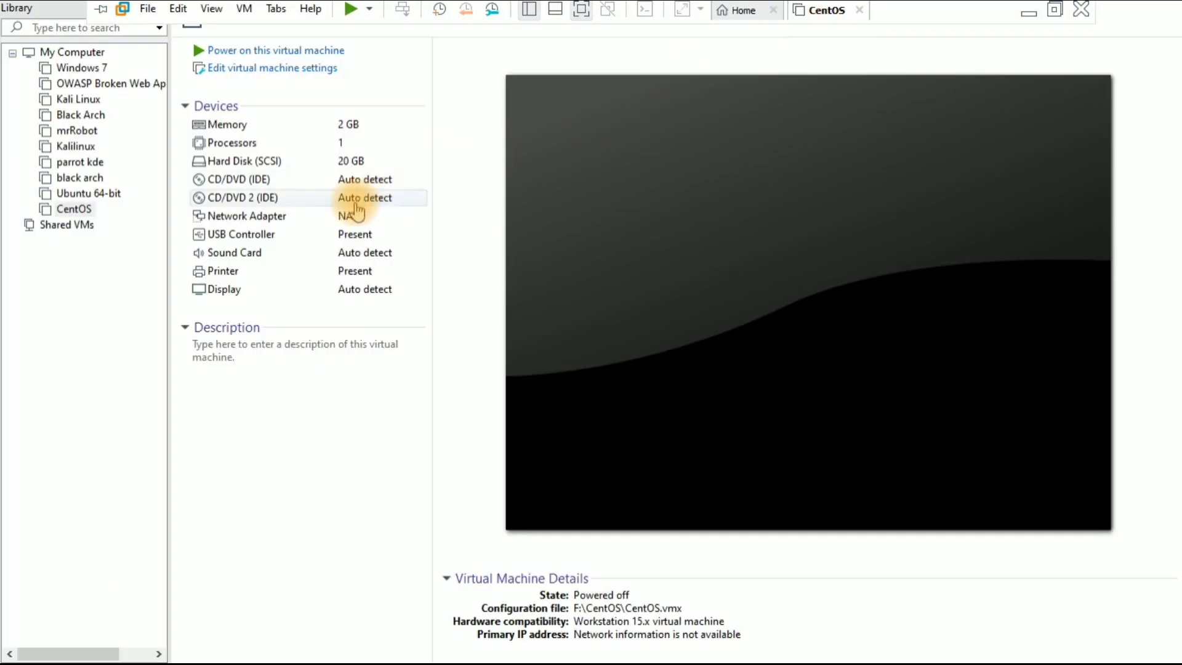
# In the CentOS VM's settings, switch the Network Adapter from NAT to Bridged
pyautogui.click(78, 211)
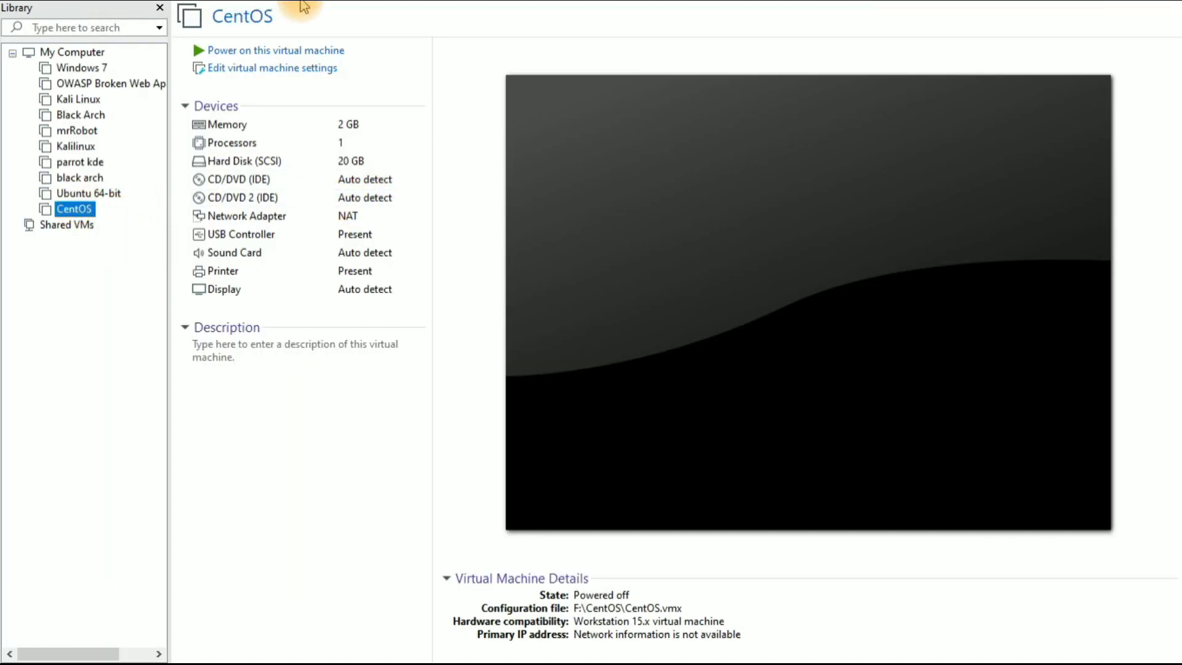
pyautogui.moveTo(365, 5)
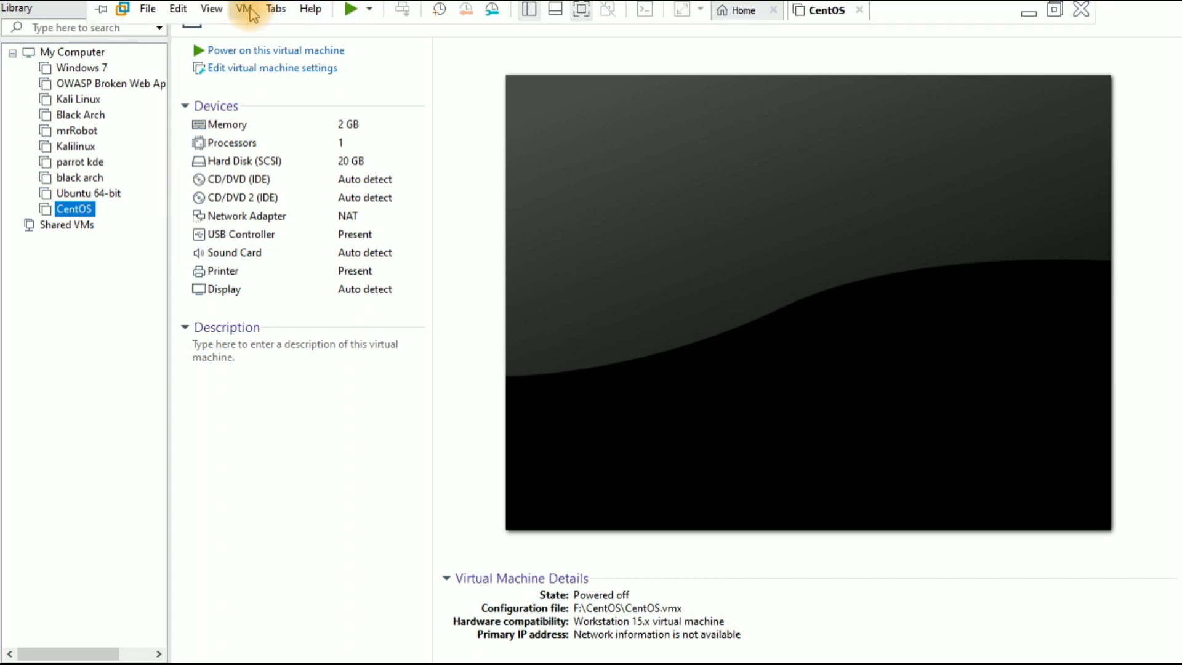
pyautogui.click(245, 9)
pyautogui.click(264, 249)
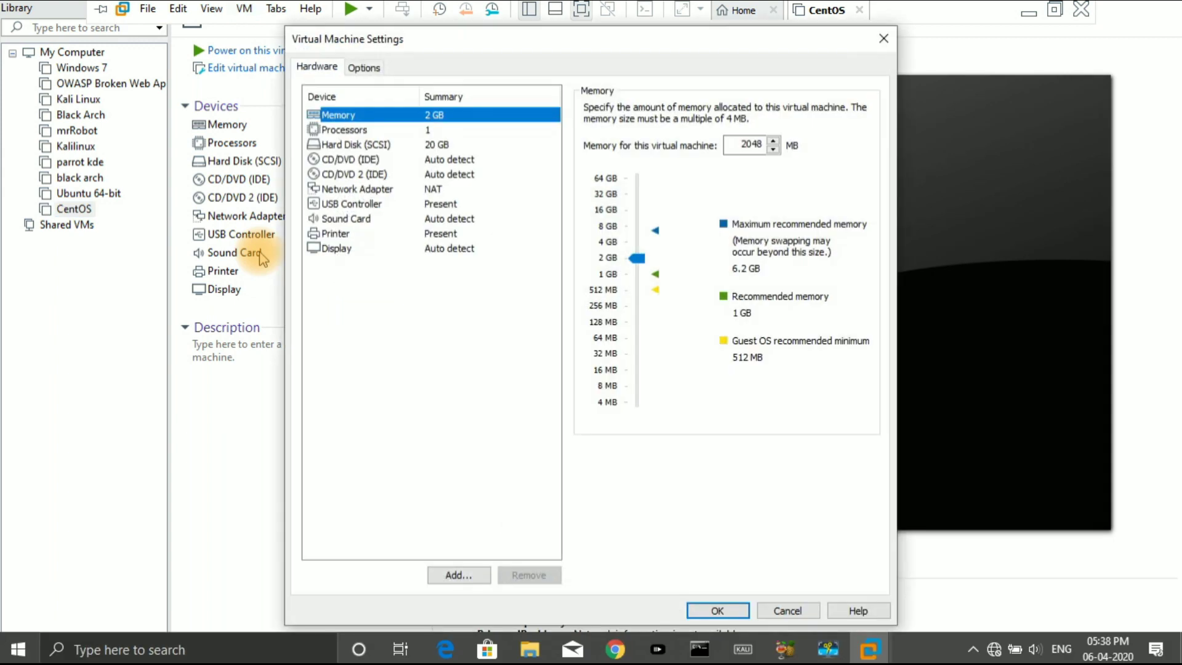
pyautogui.click(373, 188)
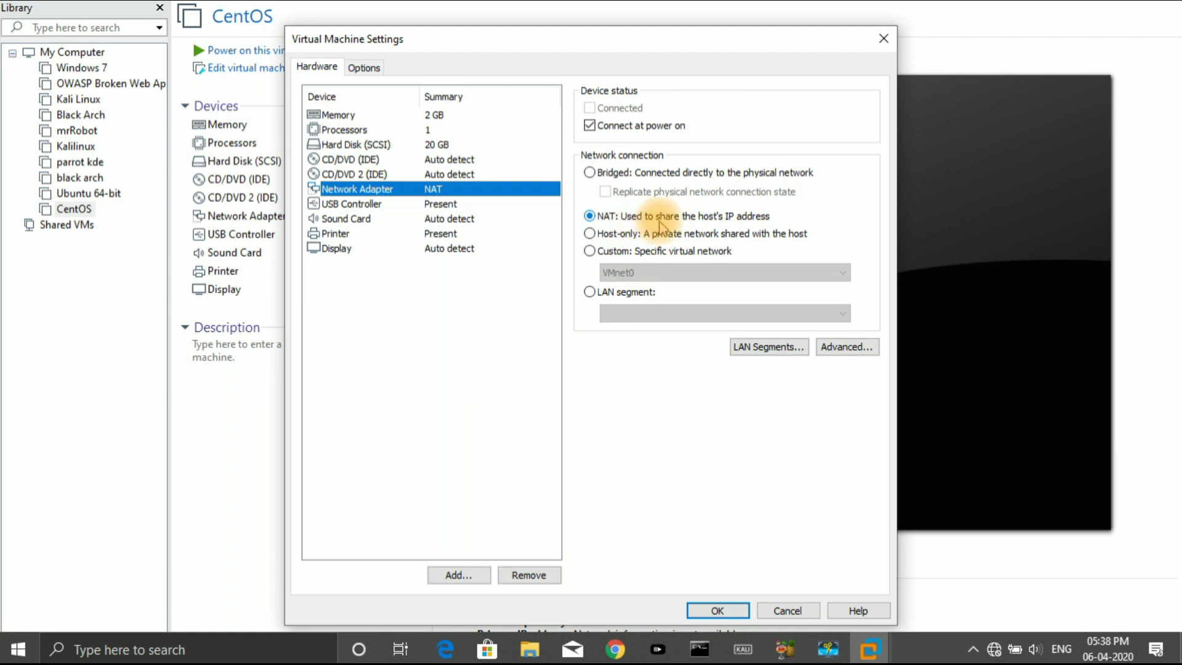
pyautogui.click(590, 173)
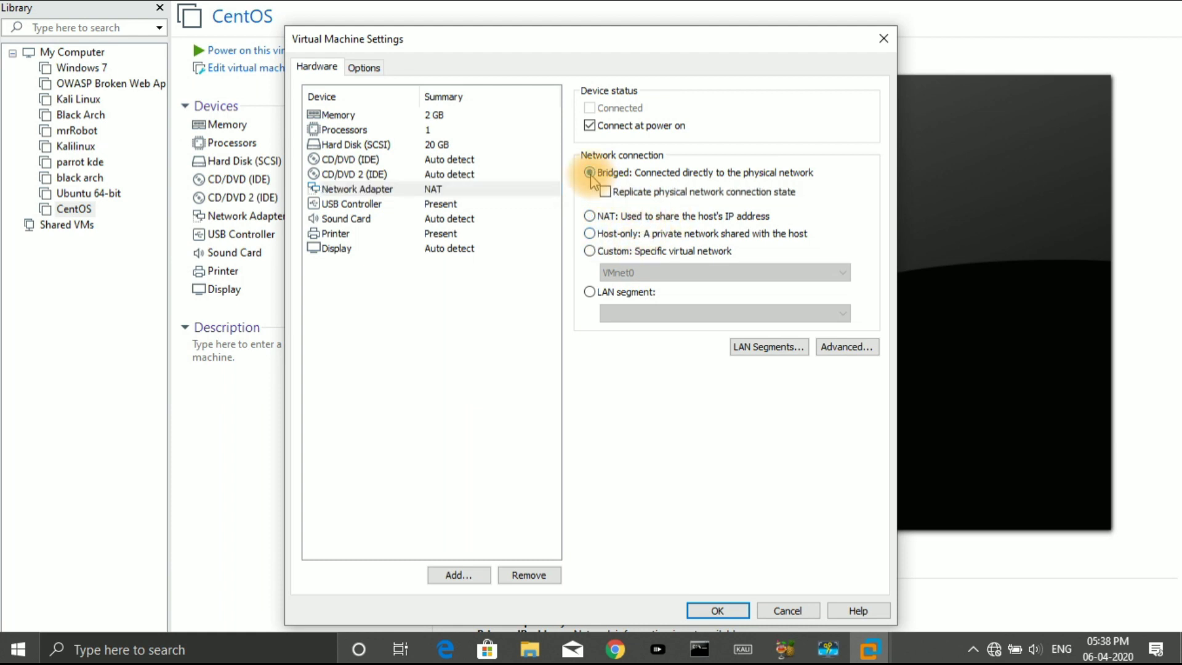